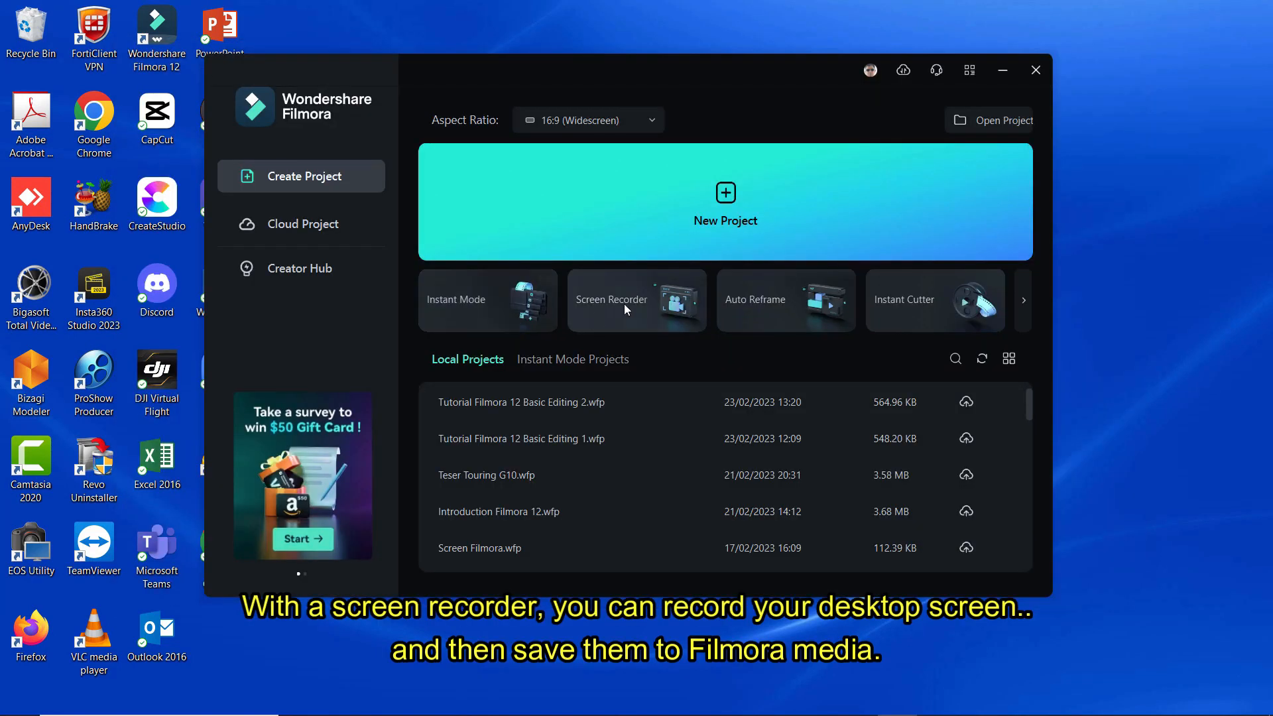
Step: Import the DJI_0032 video into Auto Reframe and analyze it for a 9:16 aspect ratio with Auto motion speed
click(623, 304)
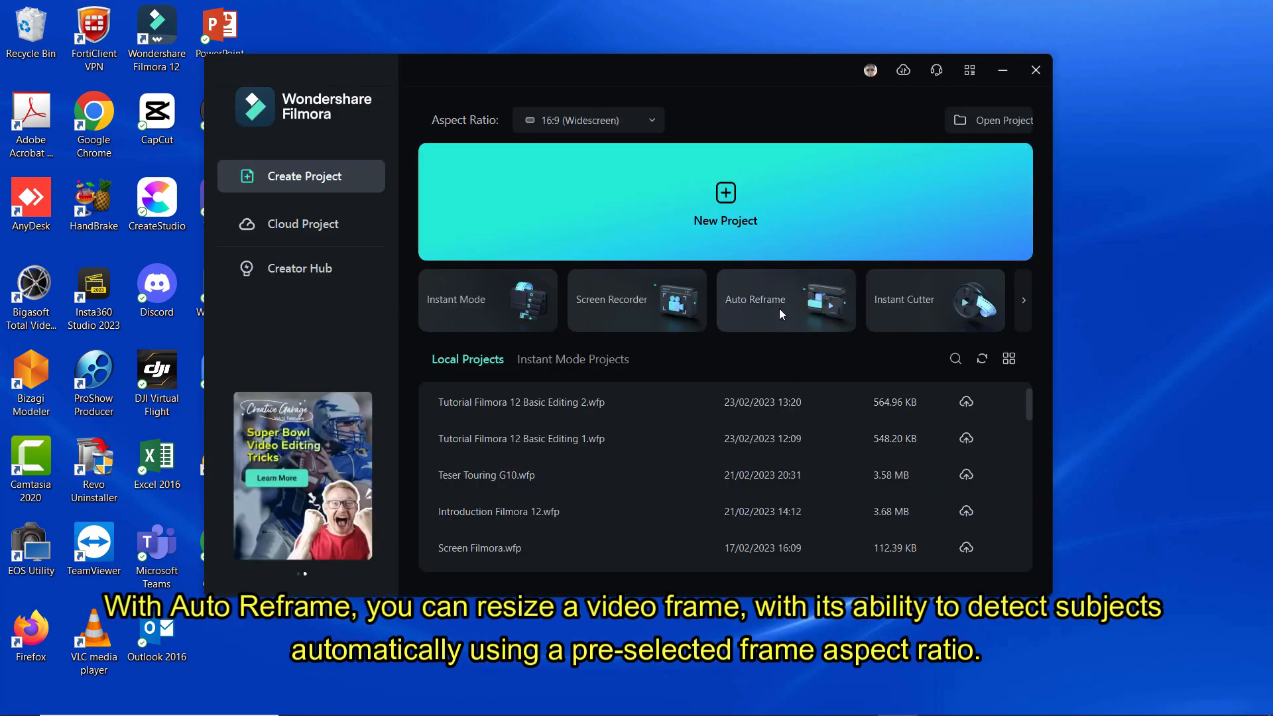
click(779, 306)
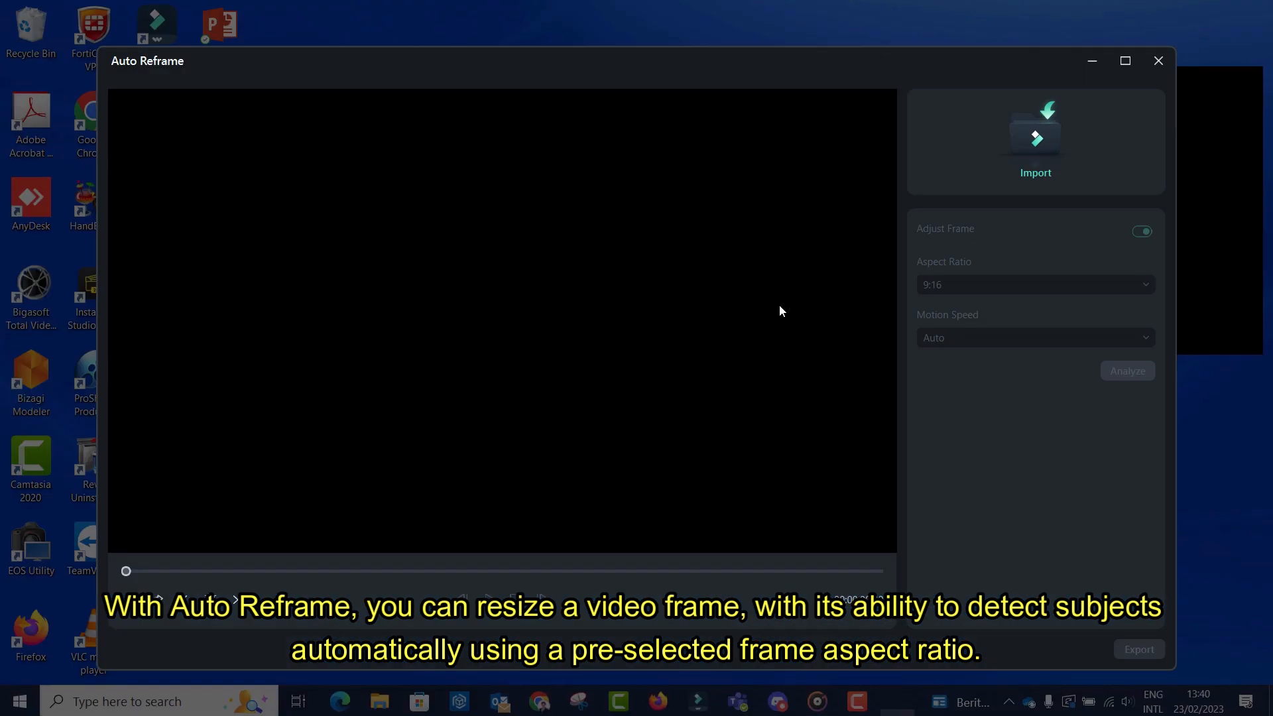
click(1047, 149)
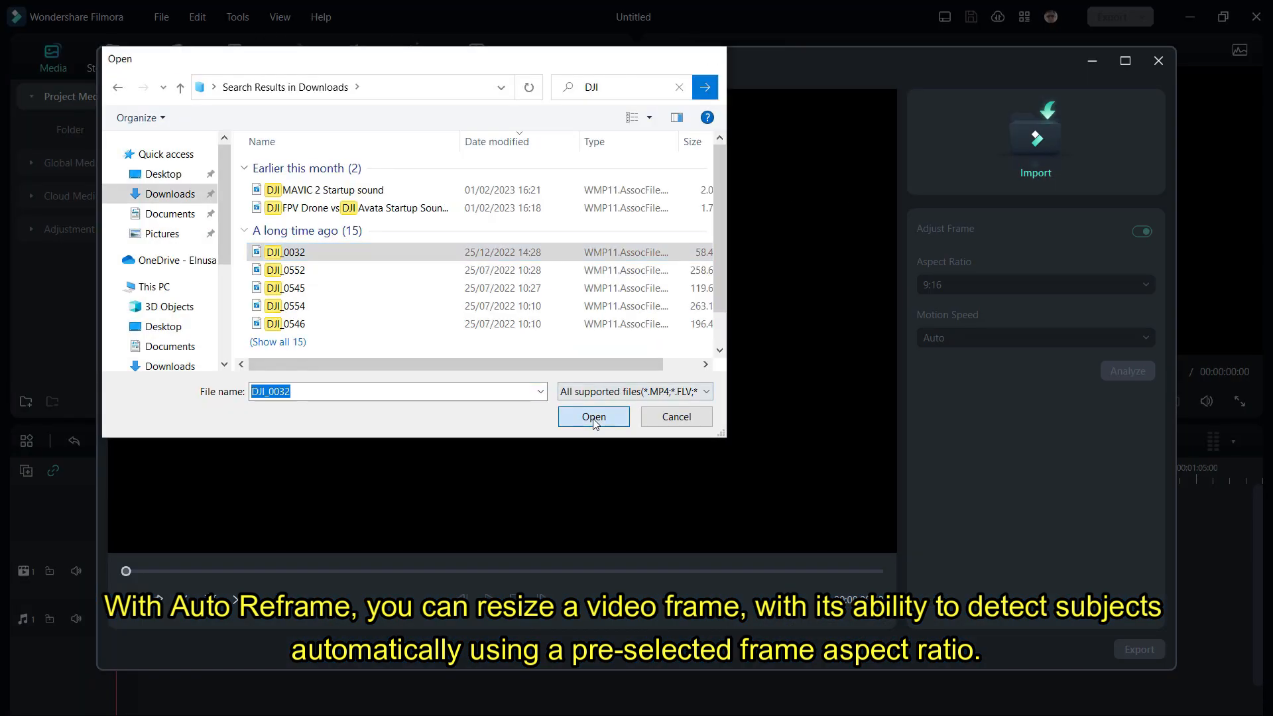
click(593, 416)
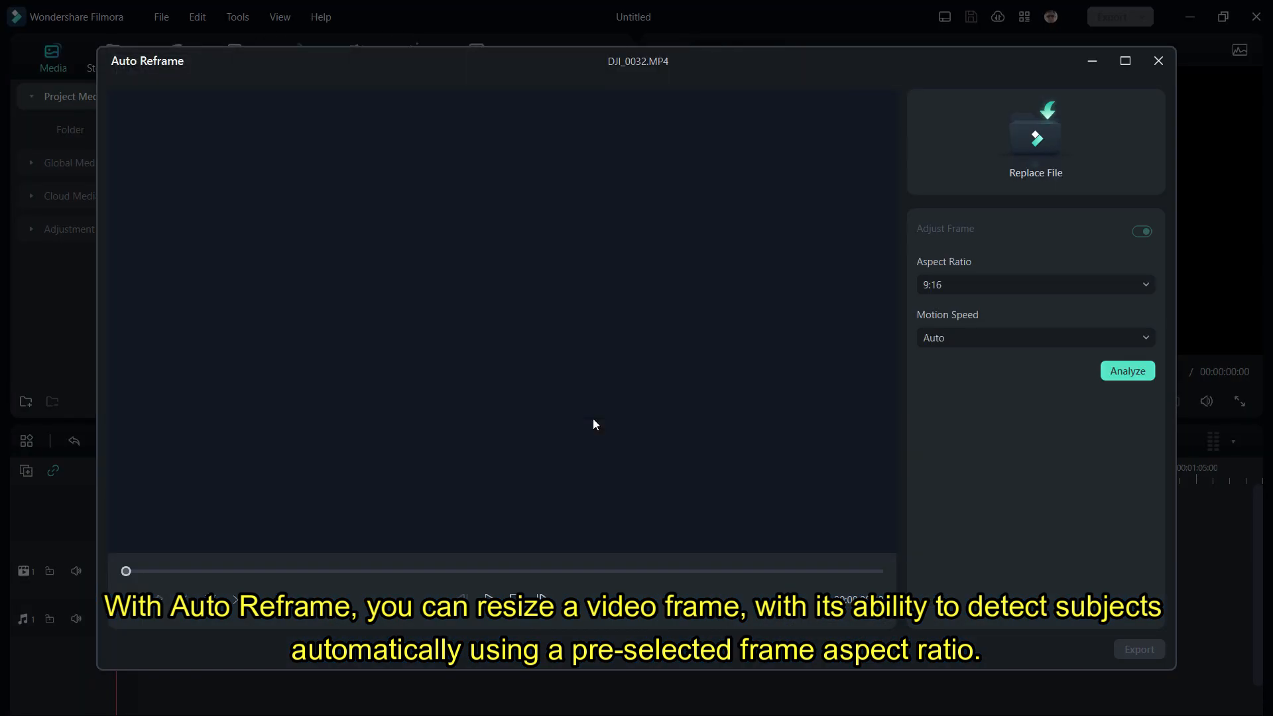
click(1126, 372)
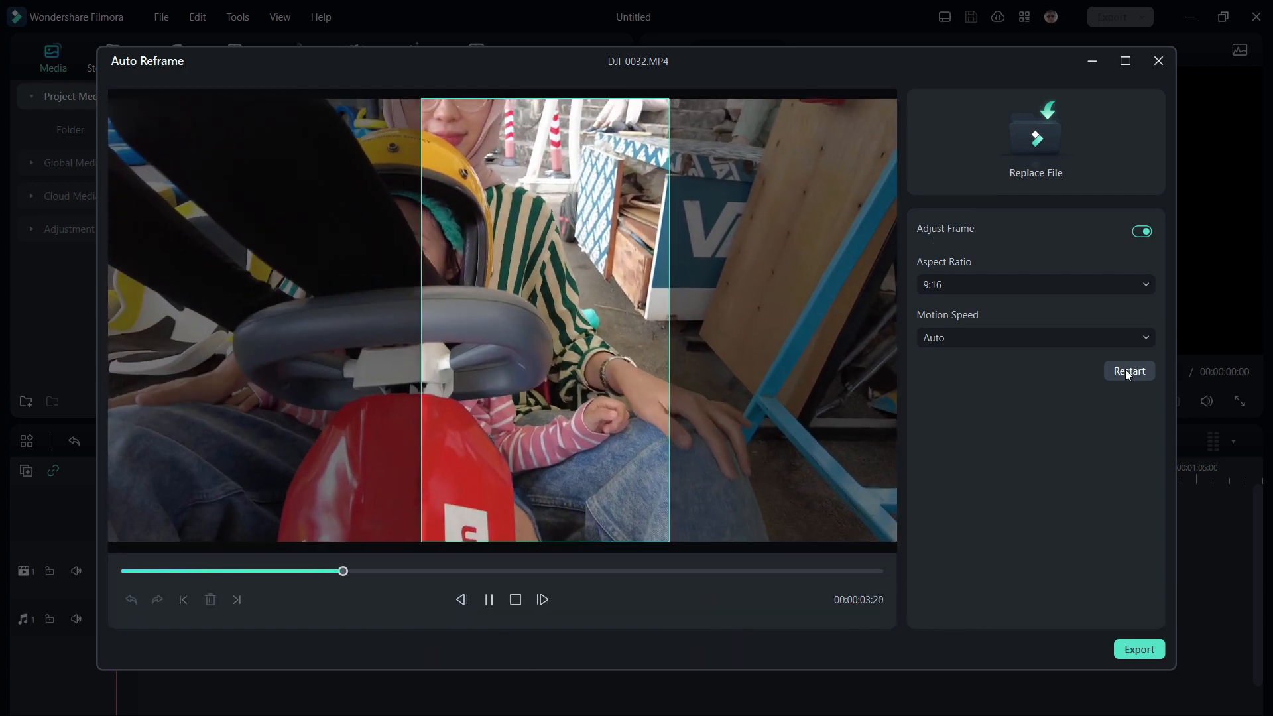
Step: Analyze the DJI_0032 video against the background music in Auto Beat Sync and close the tool
click(937, 305)
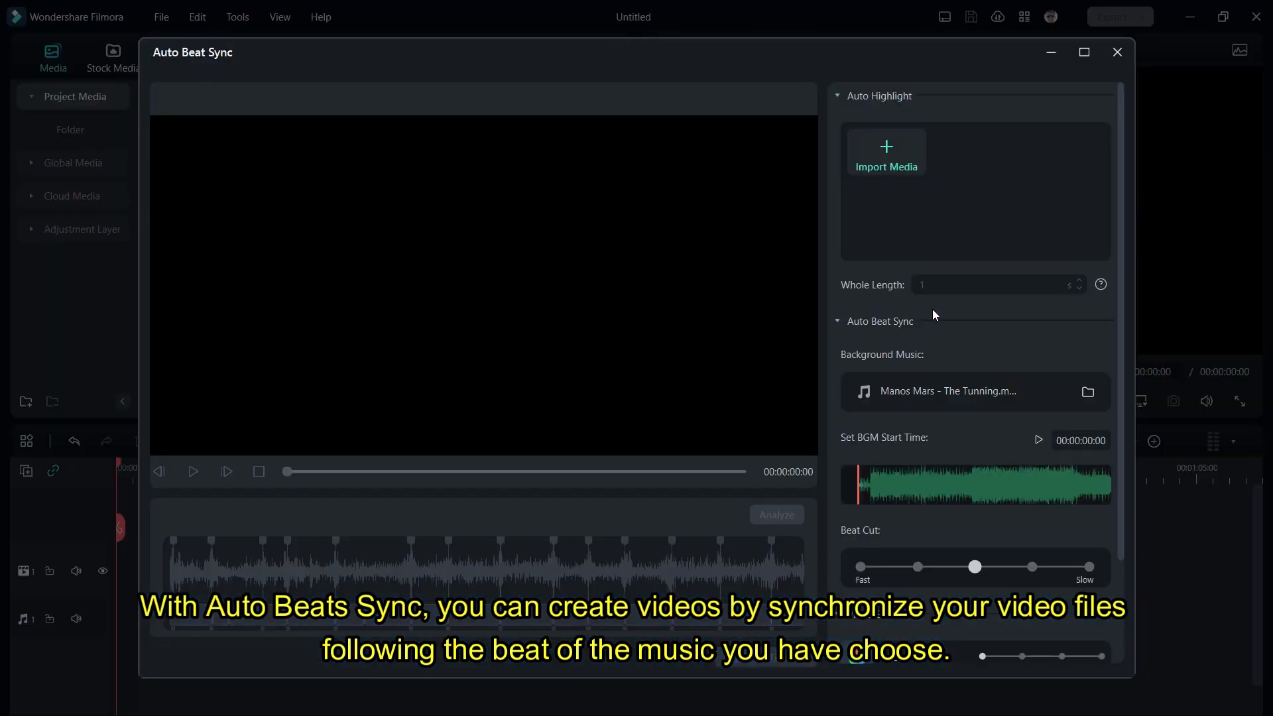
click(886, 159)
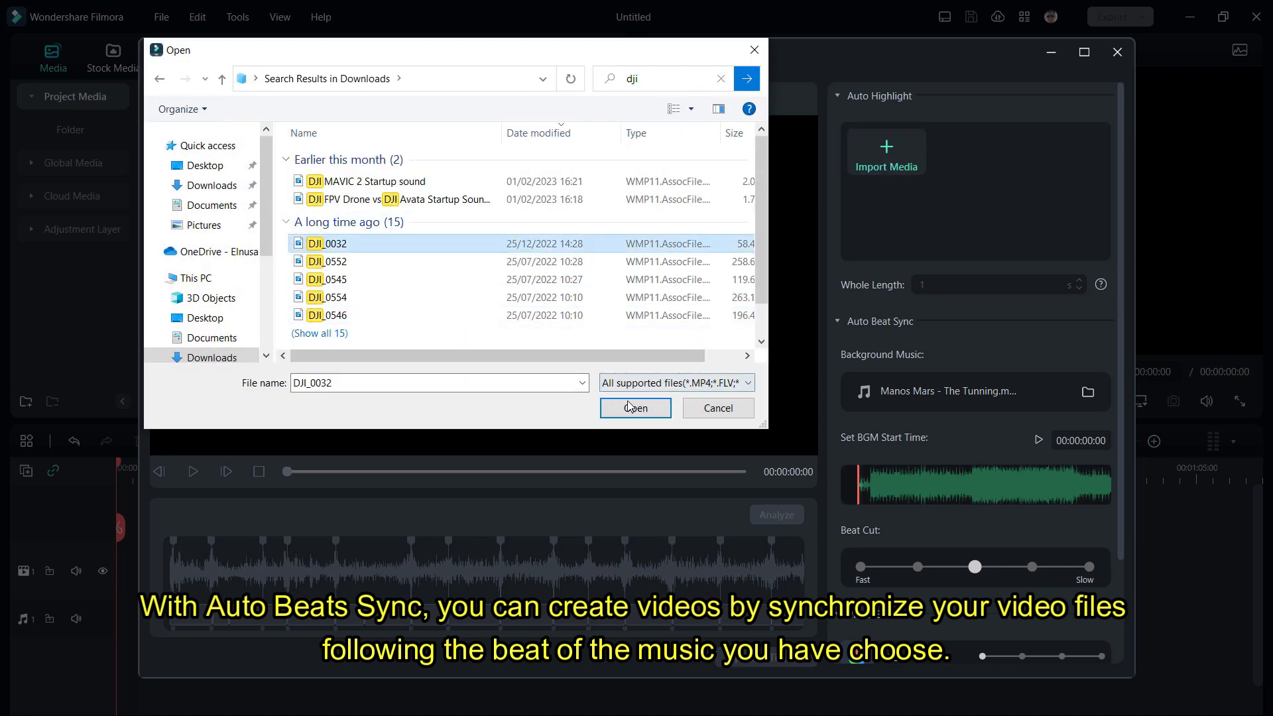
click(634, 408)
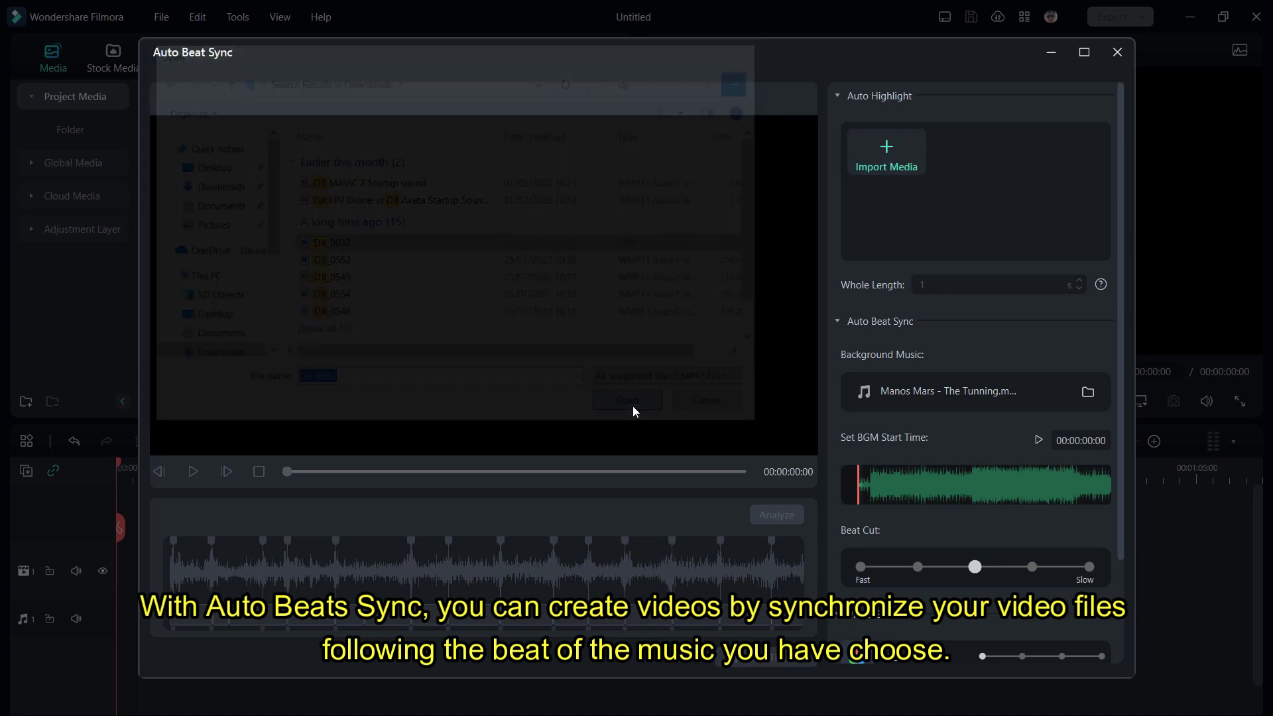
click(786, 518)
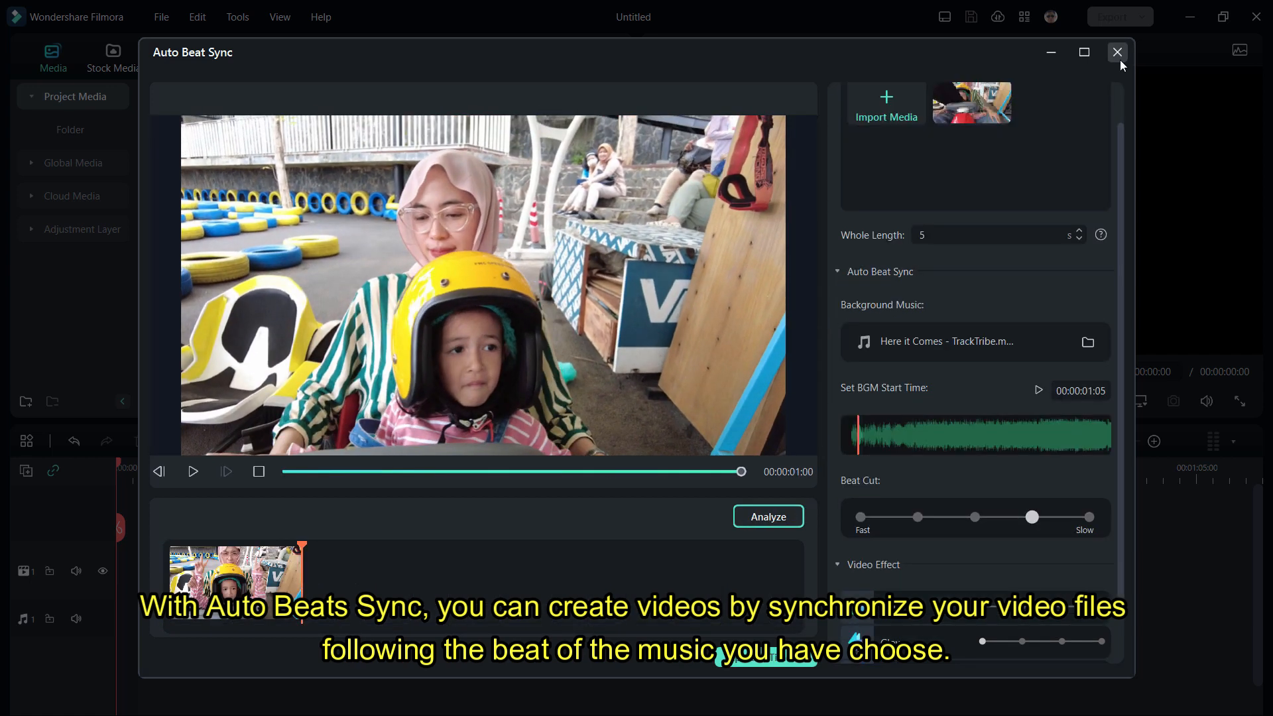
click(1117, 52)
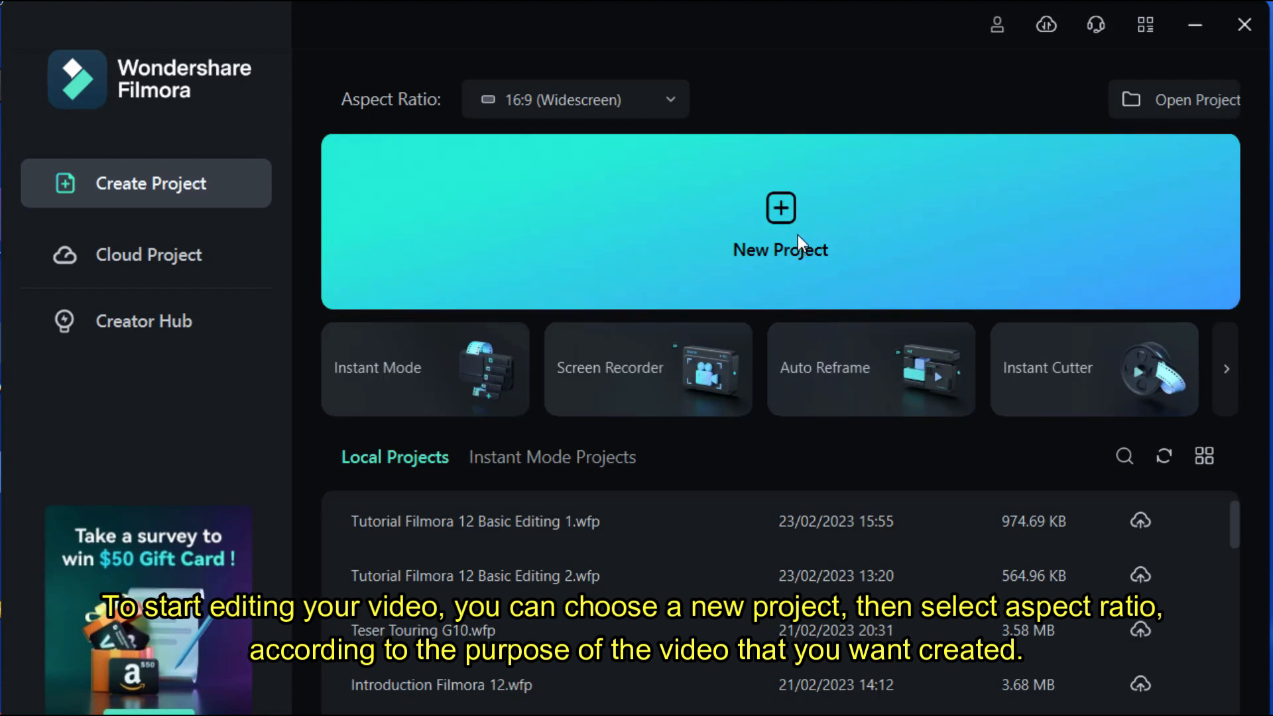
Step: Create a new project with the 16:9 (Widescreen) aspect ratio
click(676, 93)
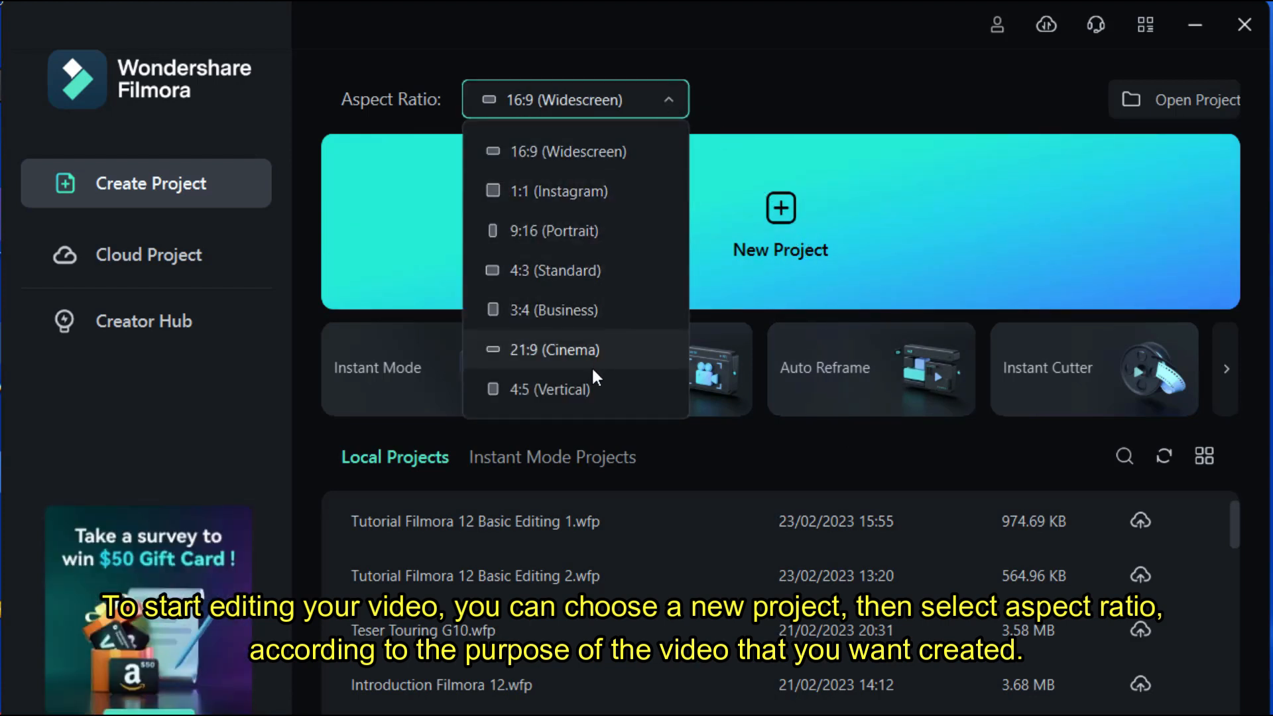
click(772, 105)
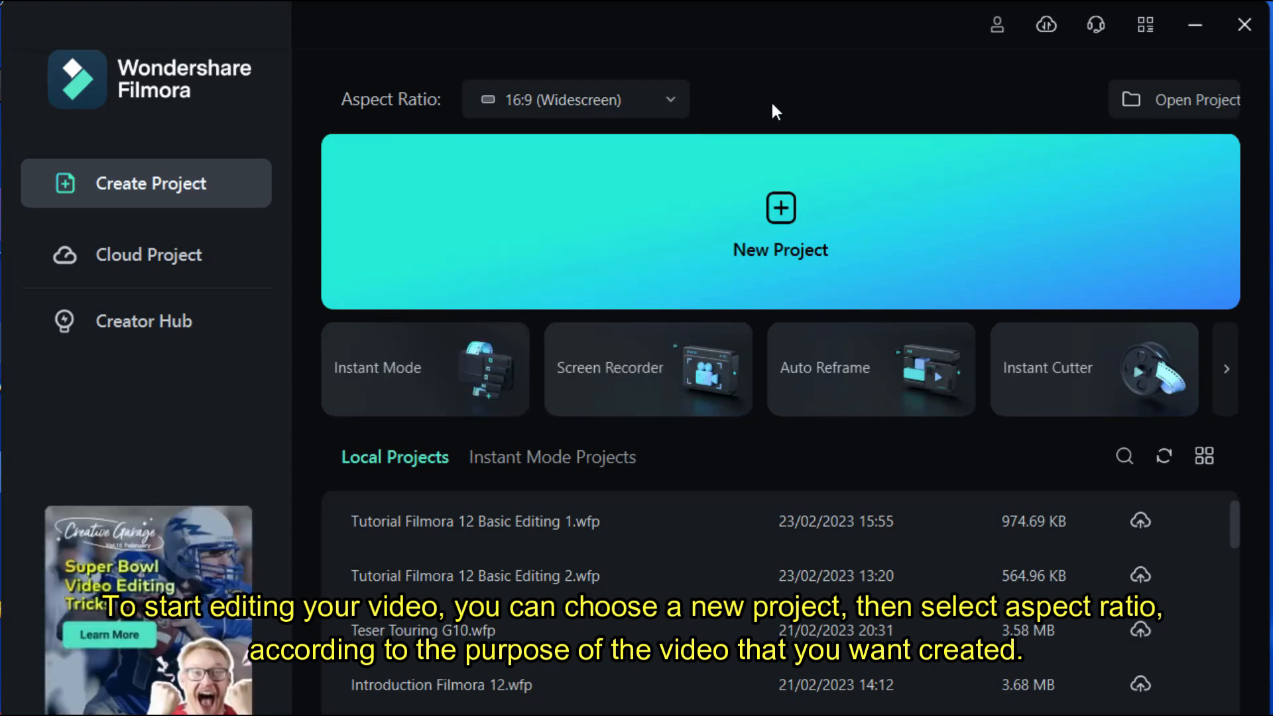
click(790, 217)
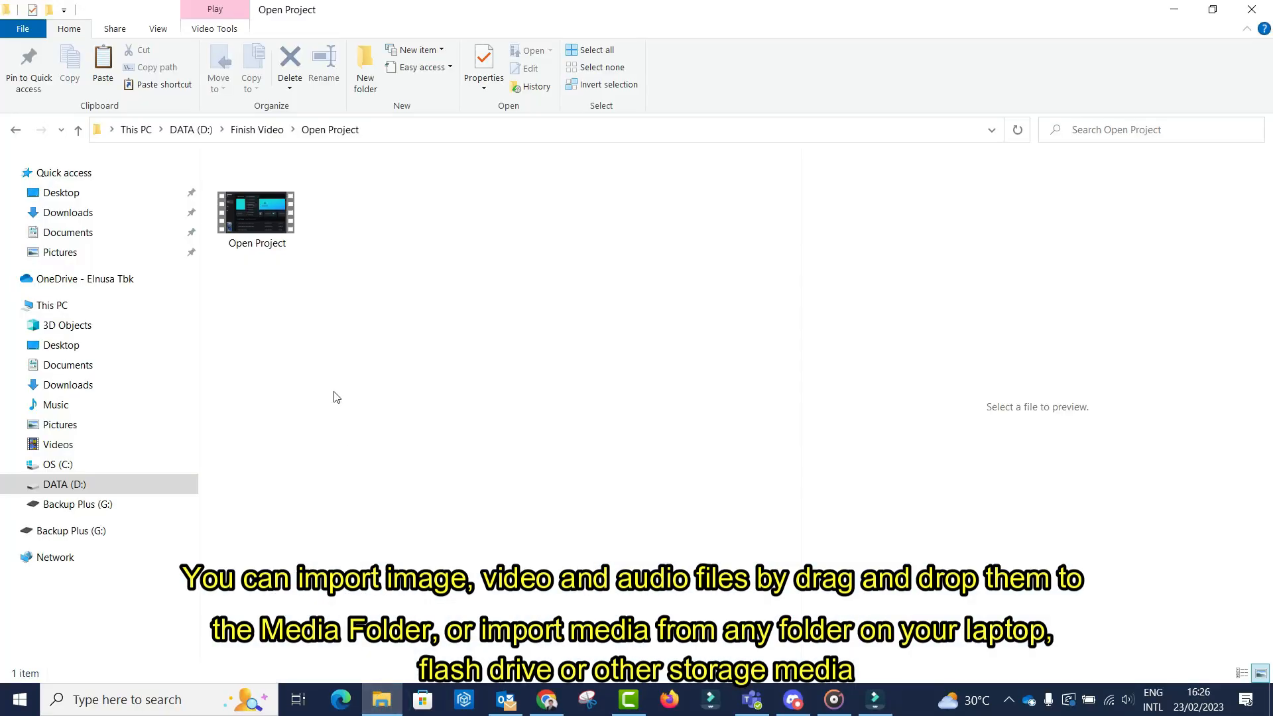
Step: Import the Open Project and Mode Instant videos from their Finish Video folders into the project media
drag(272, 248, 382, 254)
click(382, 254)
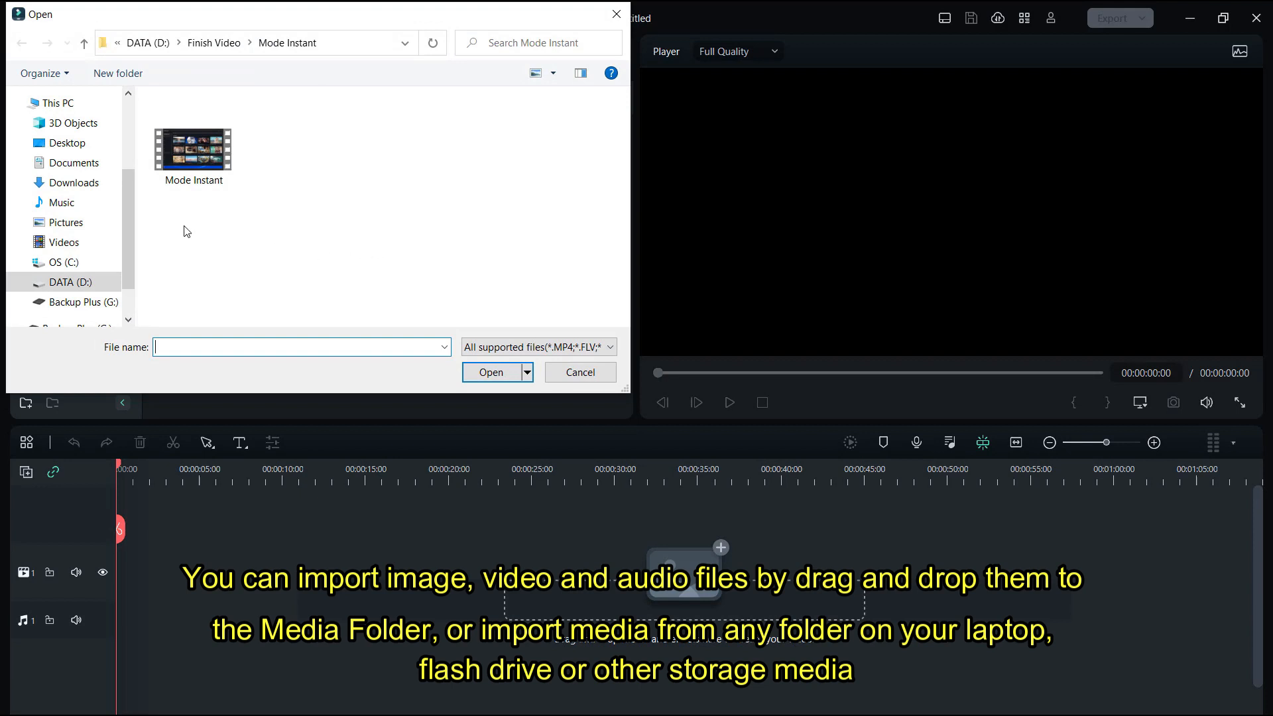
click(193, 150)
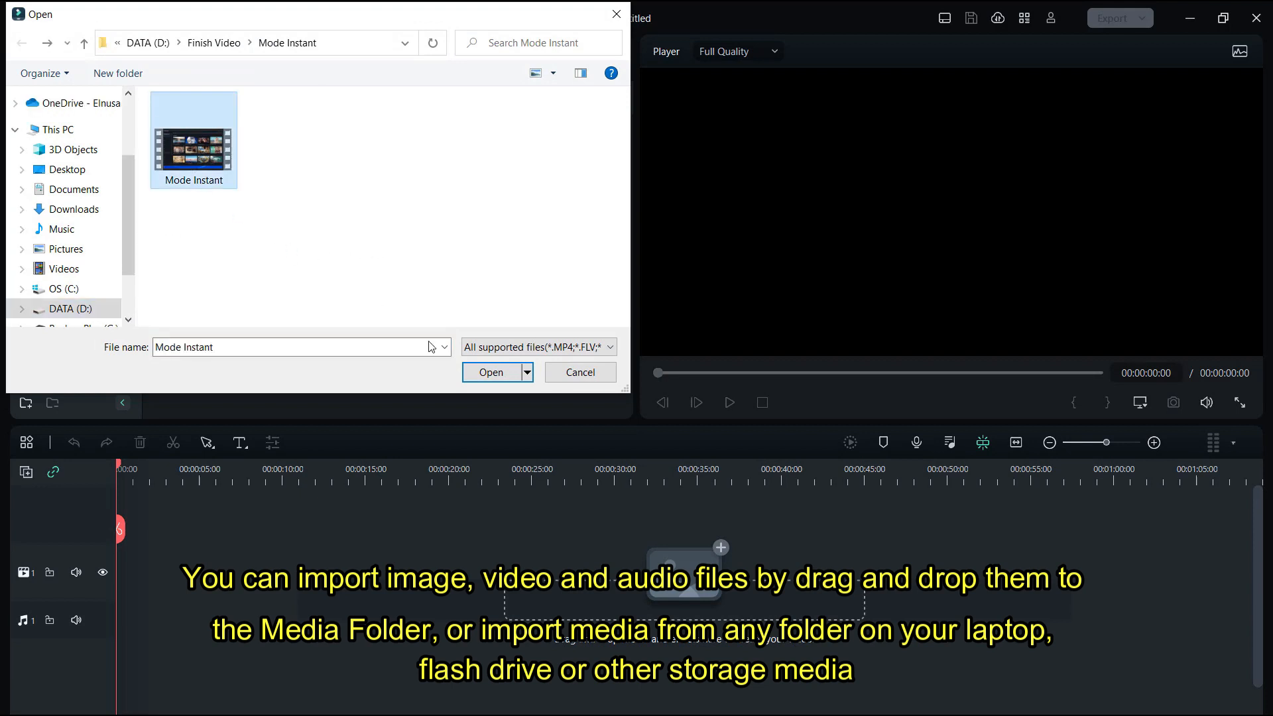
click(509, 376)
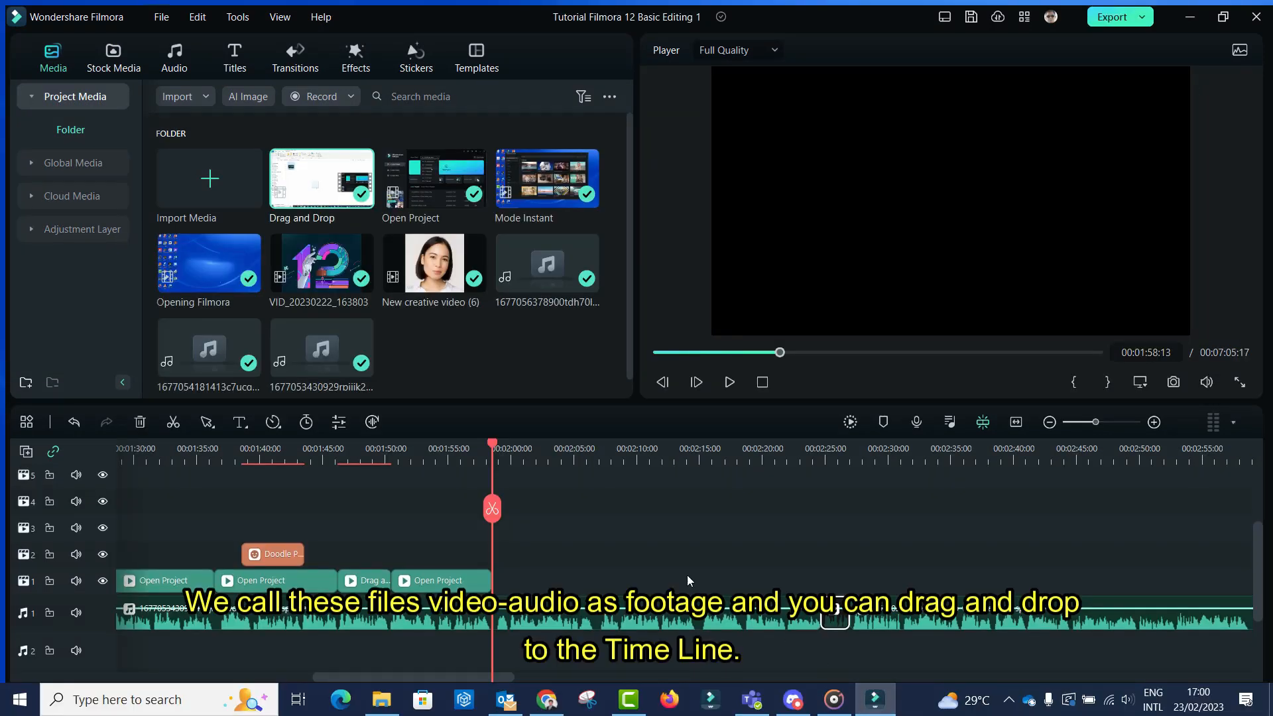
Step: Place the Drag and Drop clip at the playhead on video track 1 and the voicemaker speech audio on audio track 2
drag(307, 196, 497, 583)
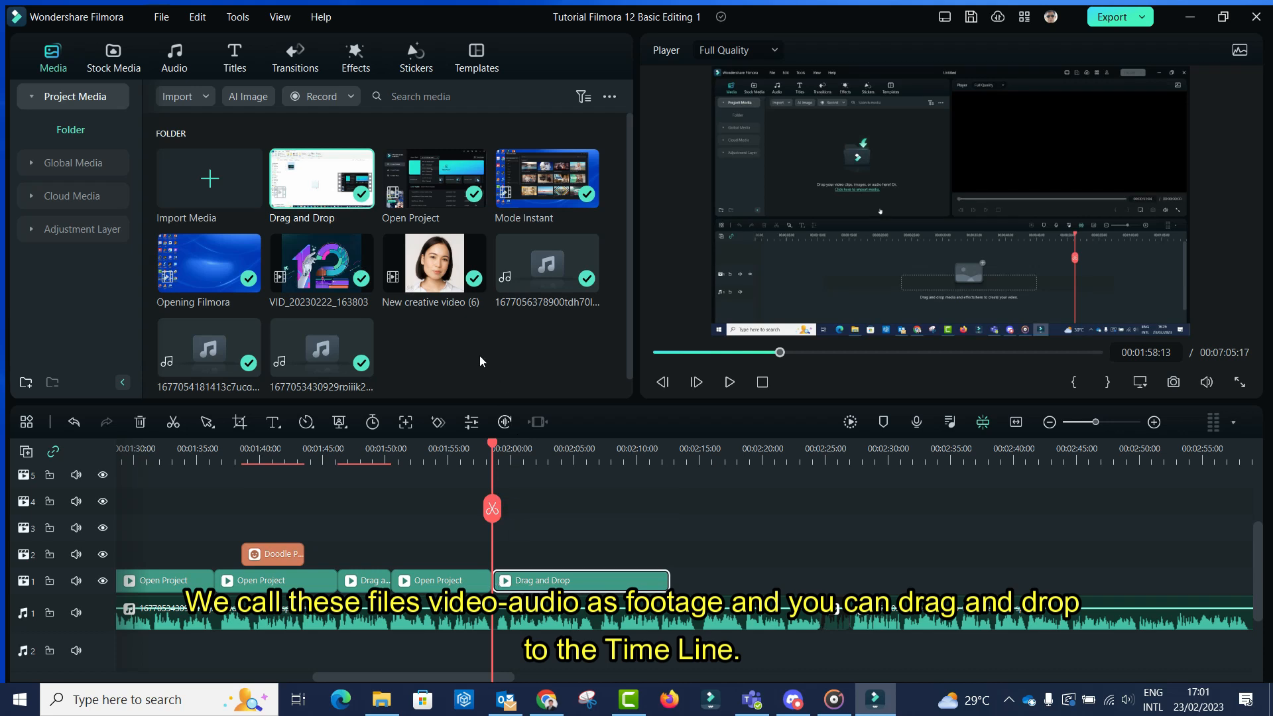
drag(331, 359, 502, 651)
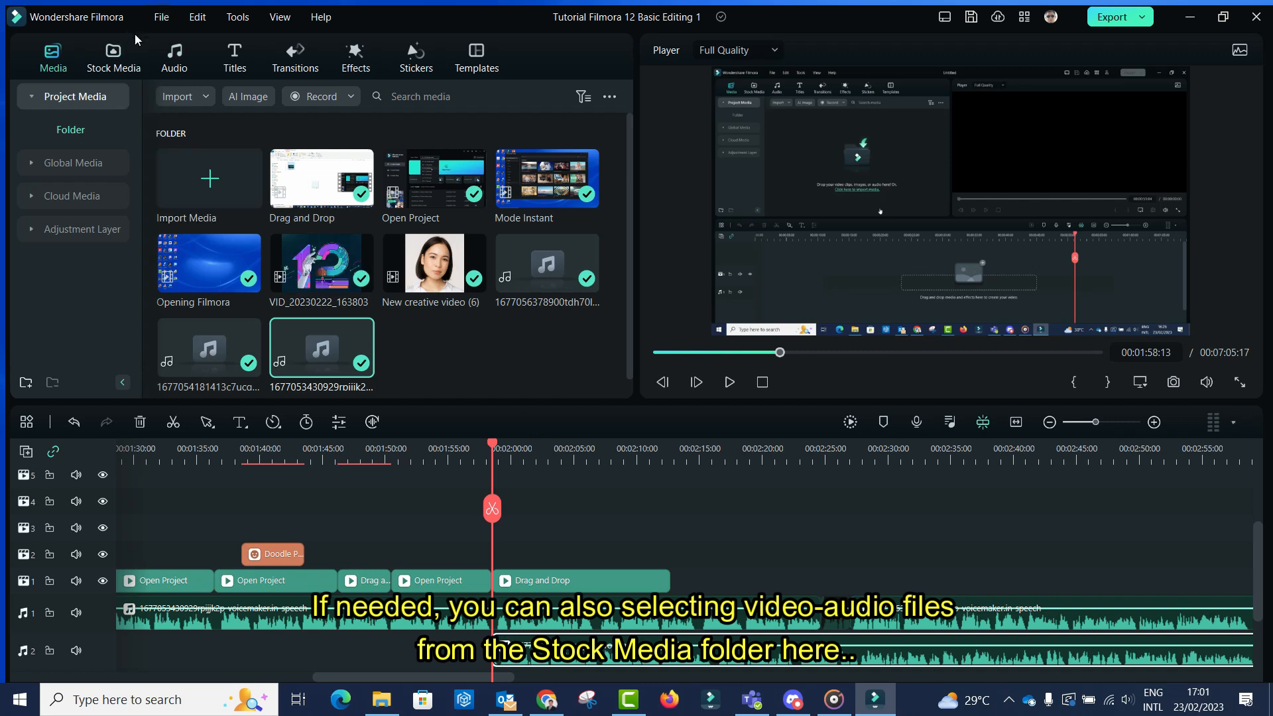
Step: Browse the stock media sources and open the Footage category of Filmstock
click(123, 50)
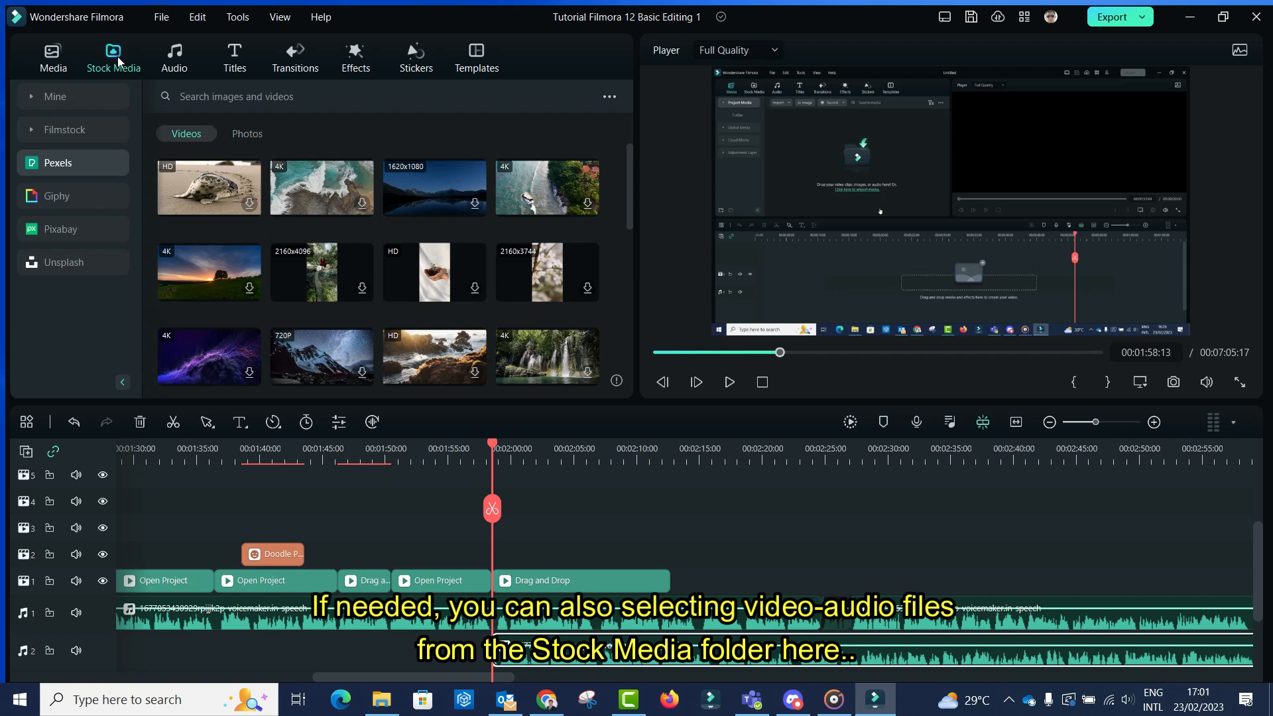
click(73, 263)
click(45, 135)
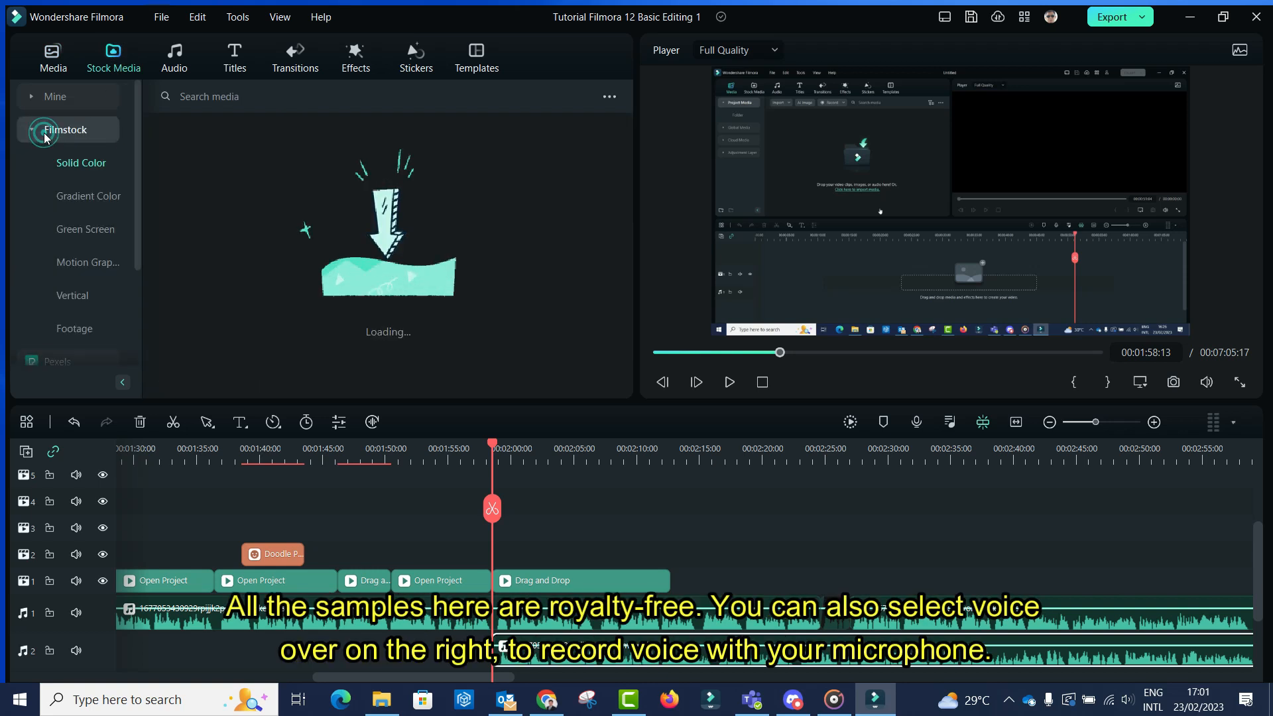
click(79, 327)
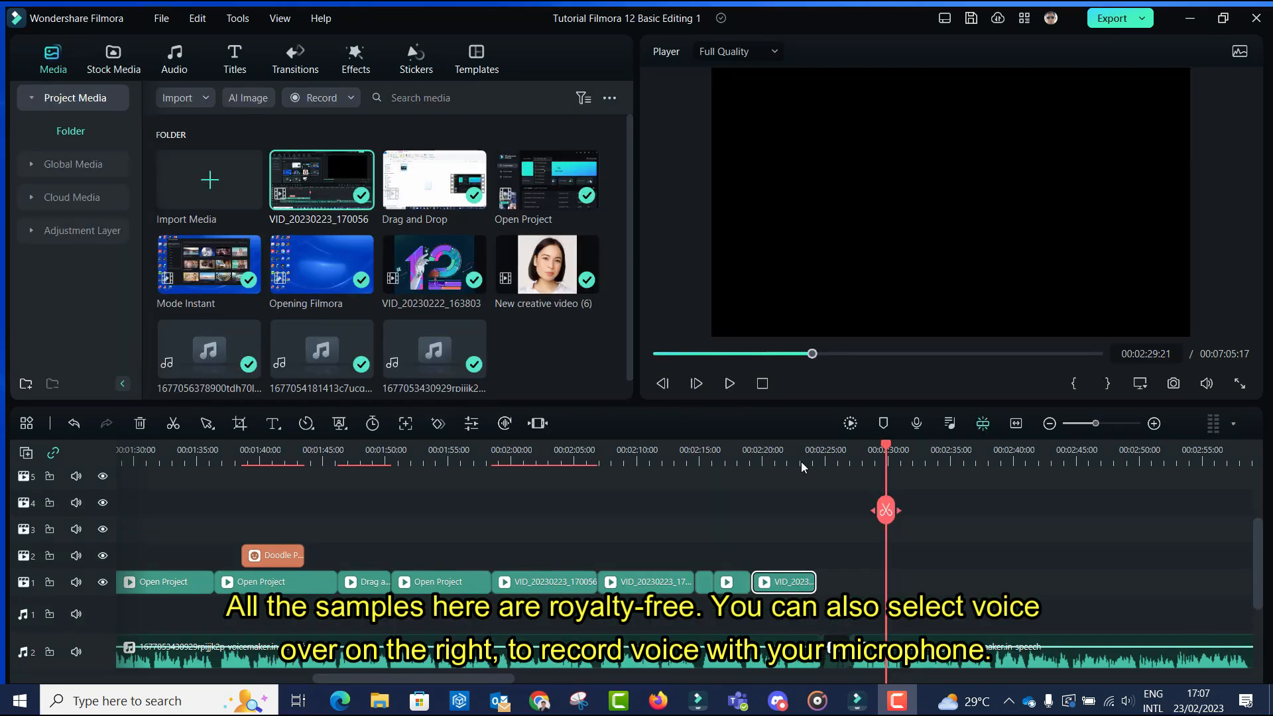
Step: Record a voiceover with the microphone array, using the 3-second countdown and the muted project
click(352, 96)
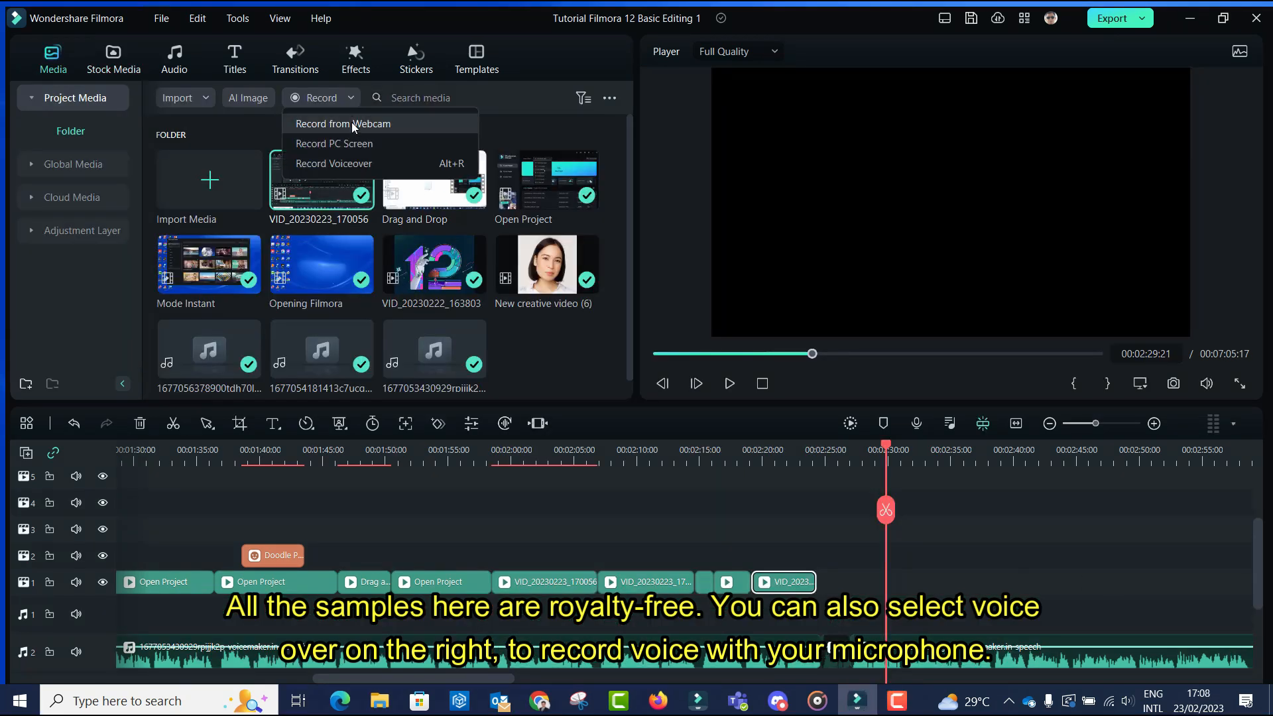
click(351, 162)
click(628, 391)
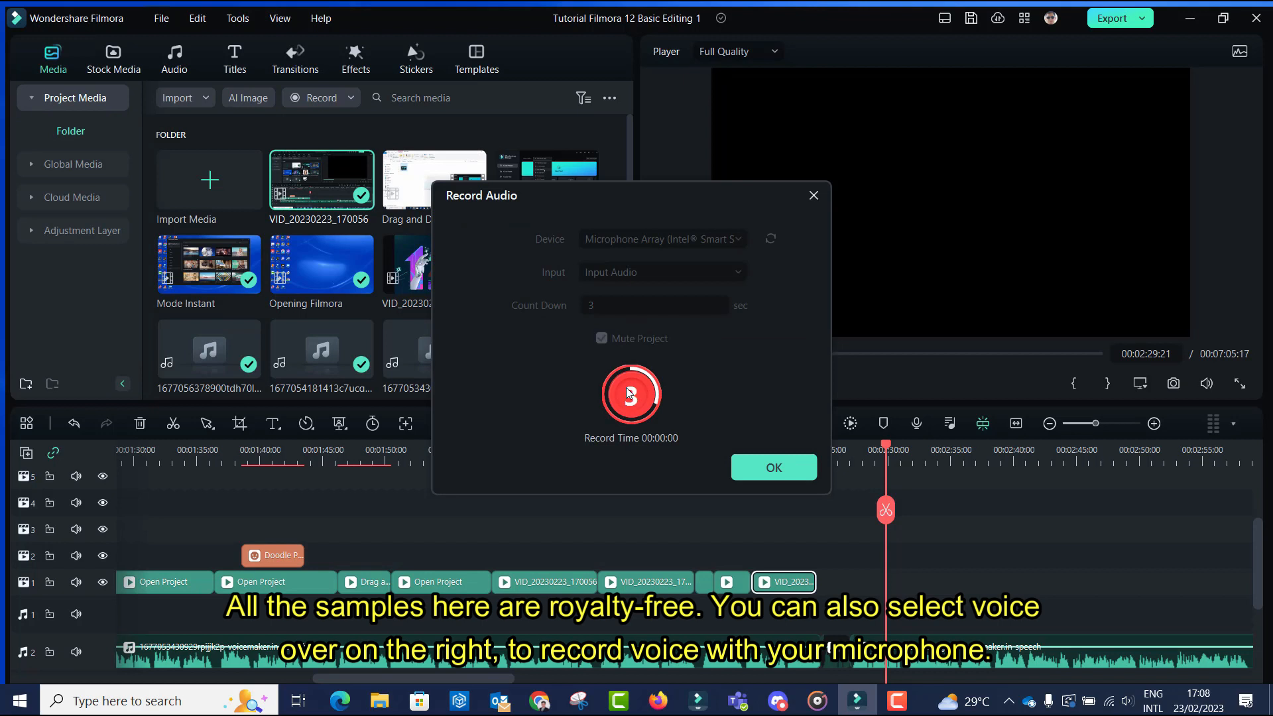
click(772, 467)
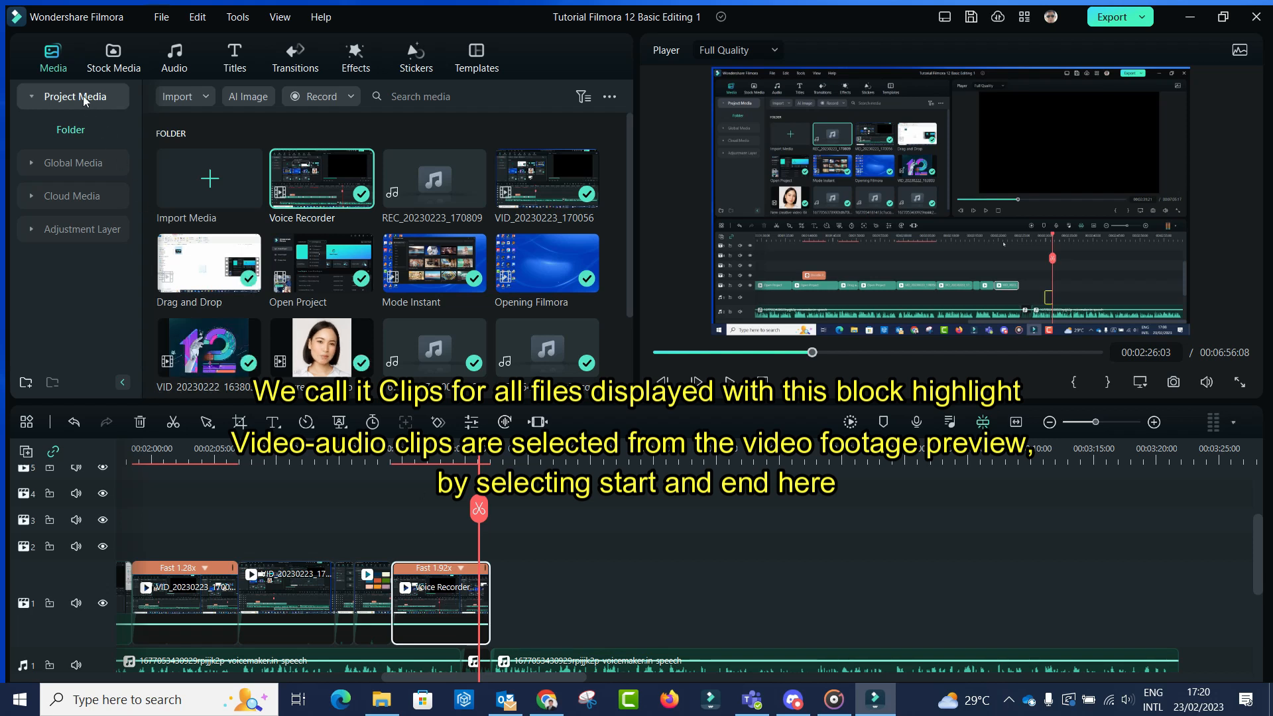
Step: Mark the Travel 03 stock clip from 00:00:00:05 to 00:00:00:15 and place that portion on video track 1 after the existing clips
click(113, 58)
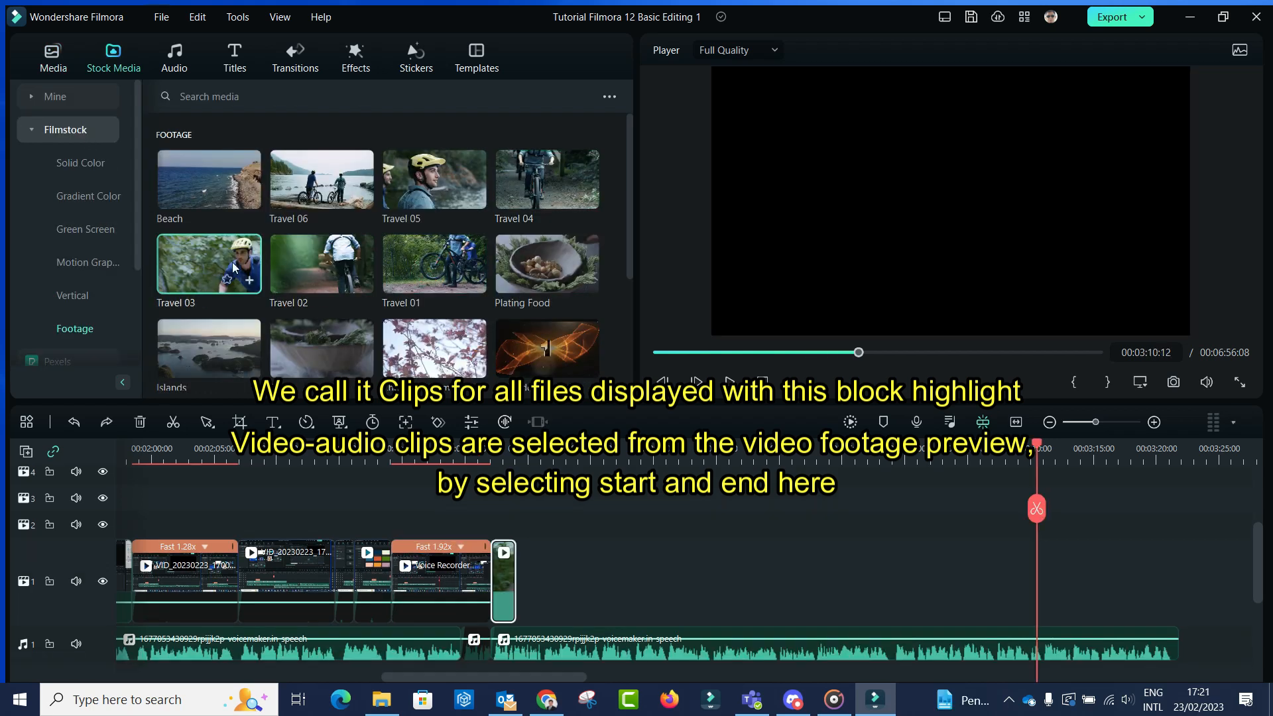
click(1073, 383)
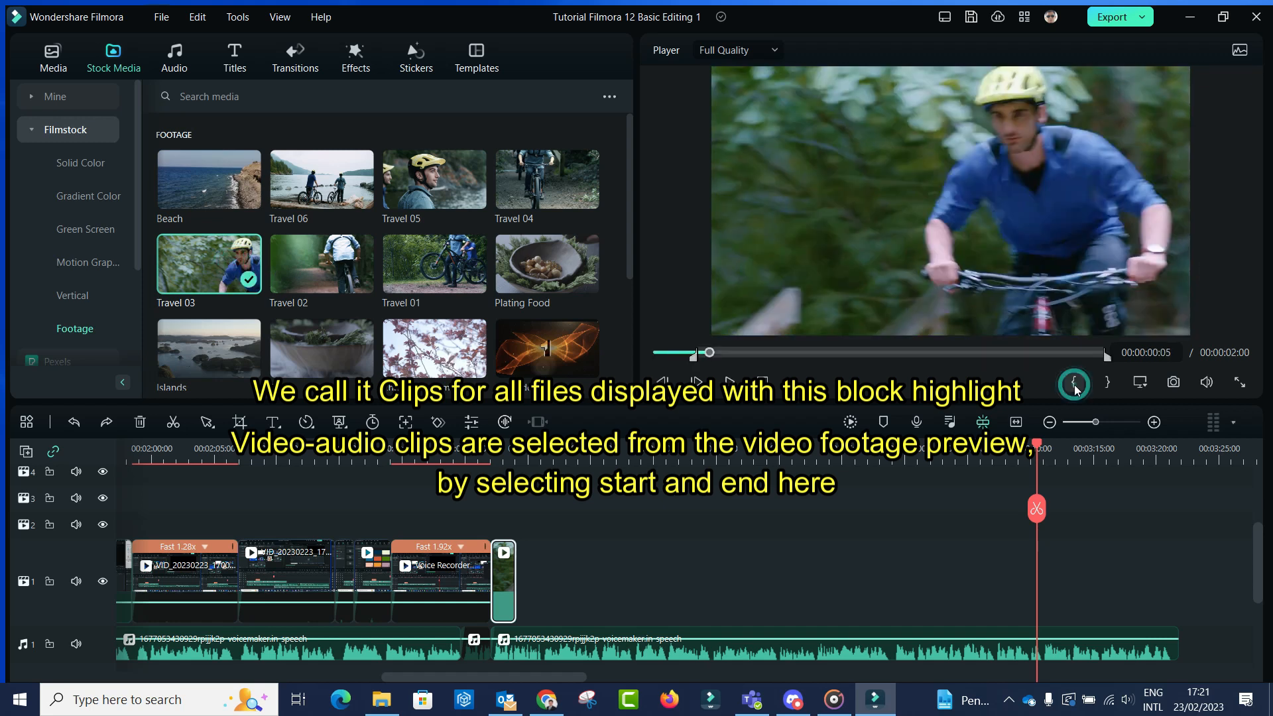
drag(714, 359, 797, 370)
click(1107, 383)
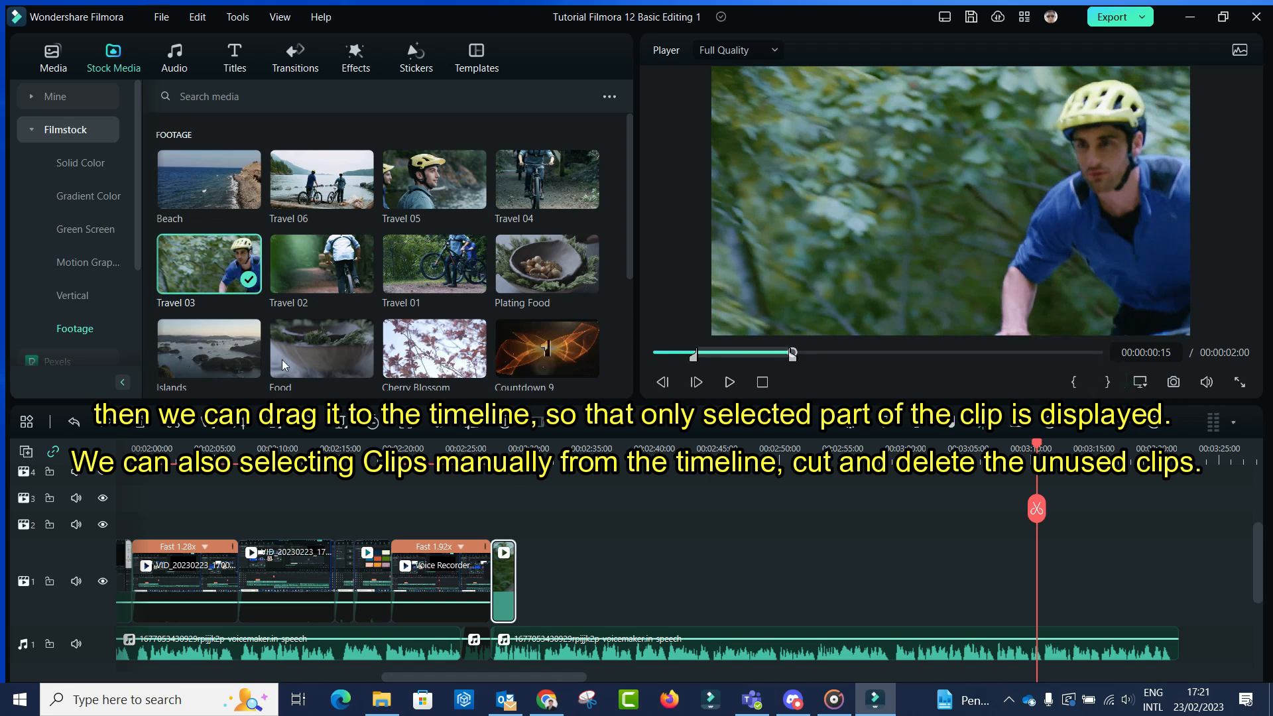
drag(207, 277, 539, 578)
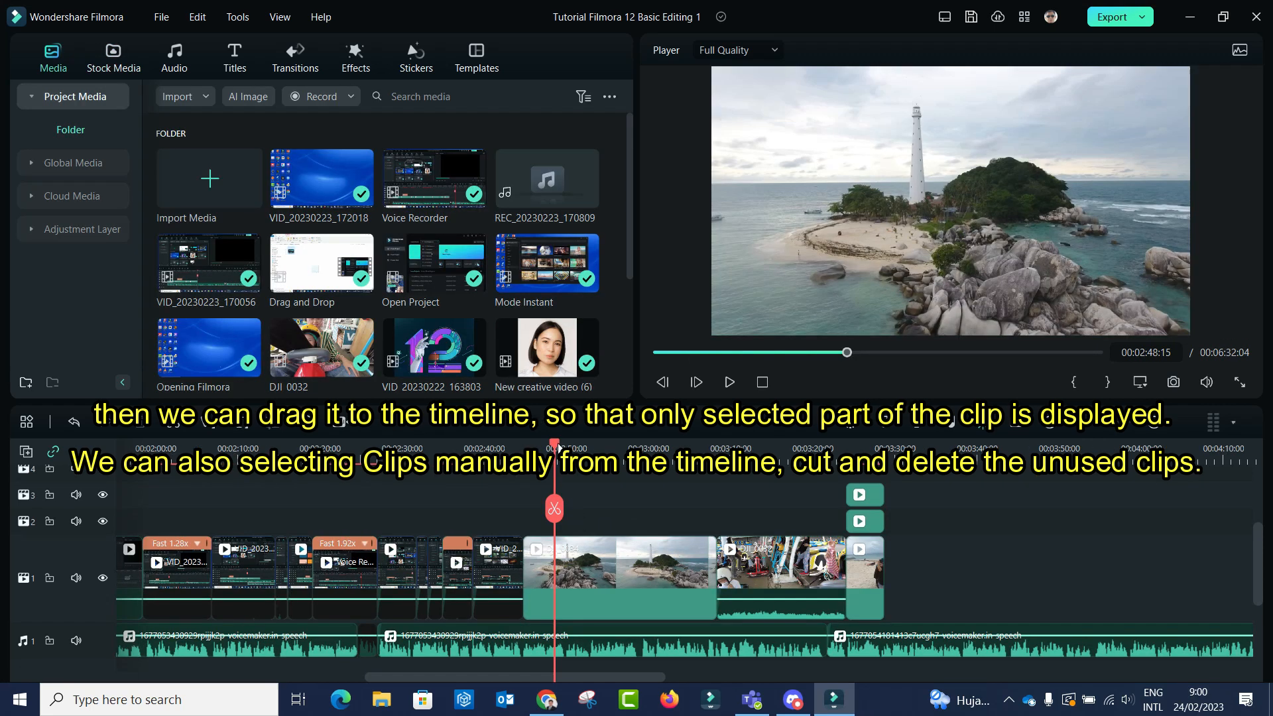
Step: Split the lighthouse island clip at 00:02:50:23 and about 00:02:57:15, and delete the parts before and after the middle section
click(578, 517)
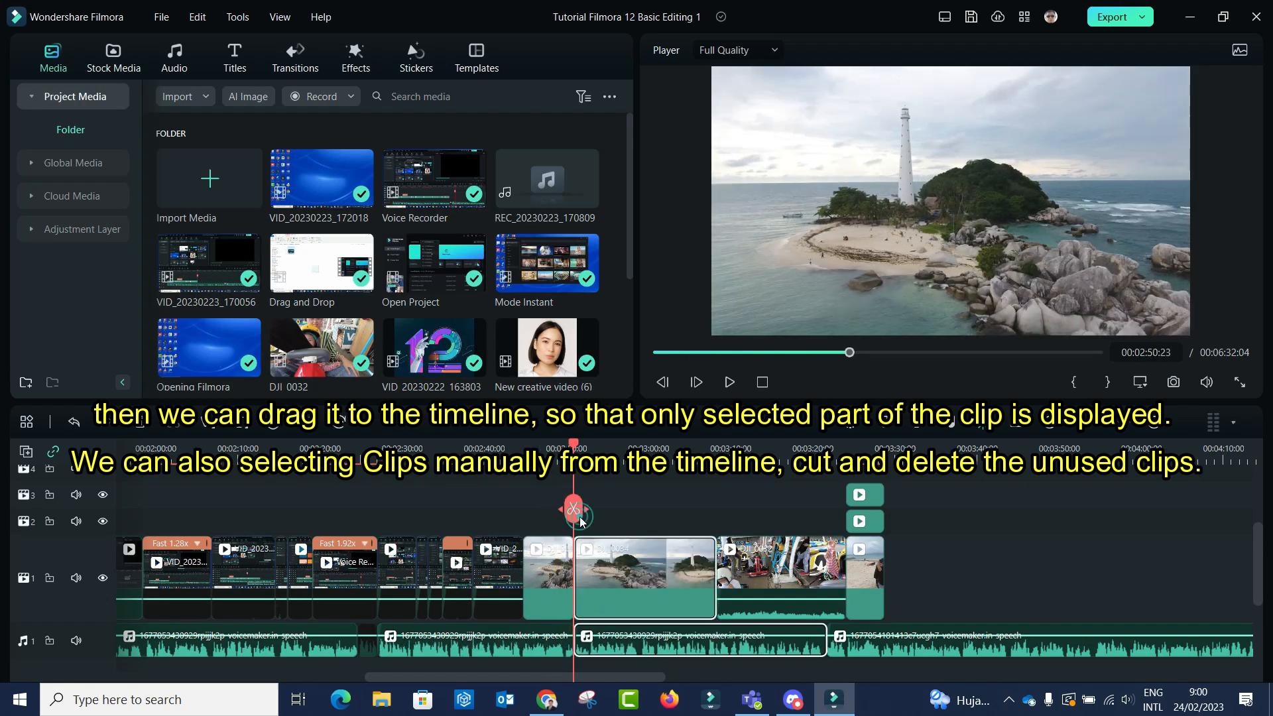
drag(576, 448, 628, 490)
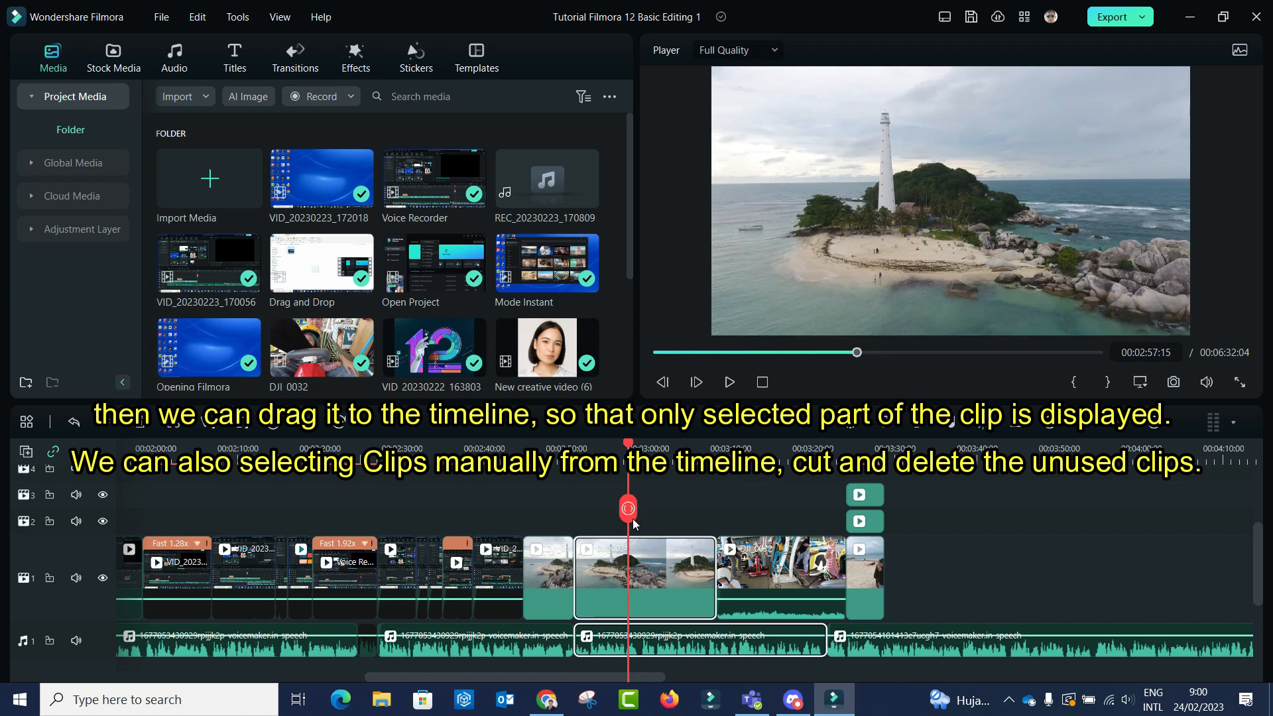
click(630, 511)
click(670, 577)
key(Delete)
click(549, 574)
key(Delete)
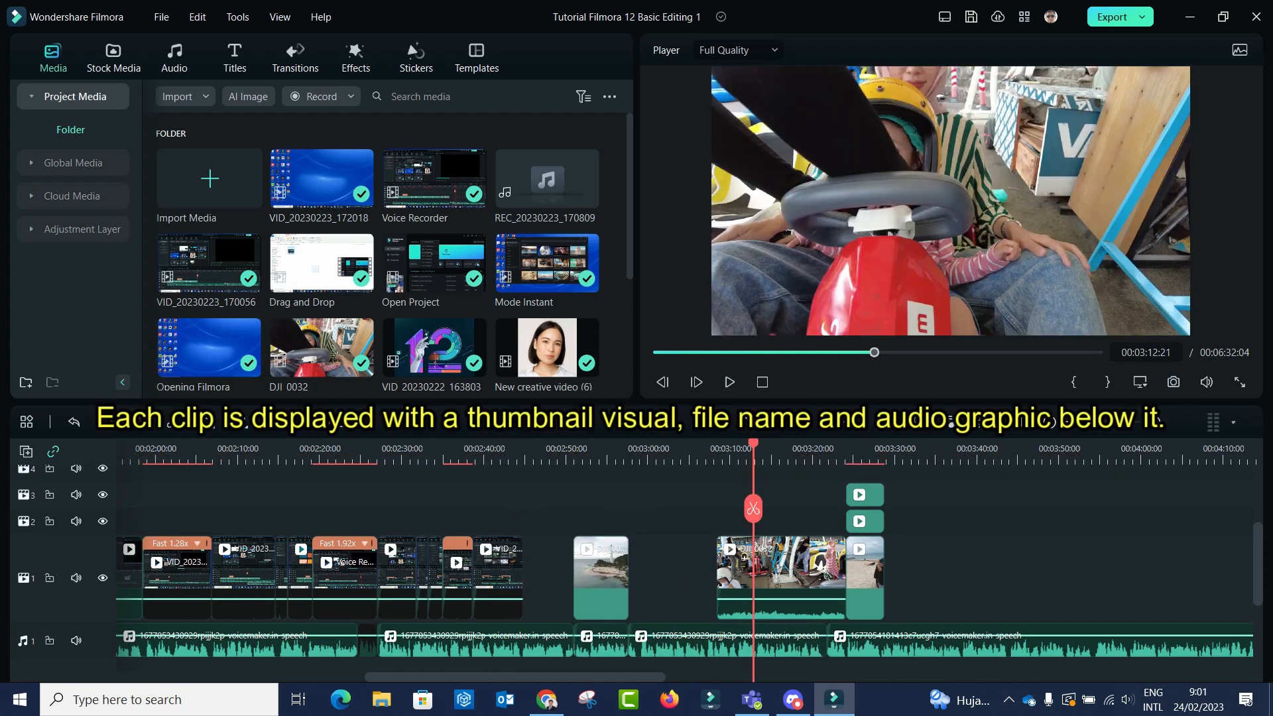
Step: Examine the go-kart clip's thumbnail and audio waveform and the stacked video and audio tracks on the timeline
mouse_move(773, 599)
mouse_down()
mouse_move(781, 584)
mouse_move(785, 595)
mouse_up()
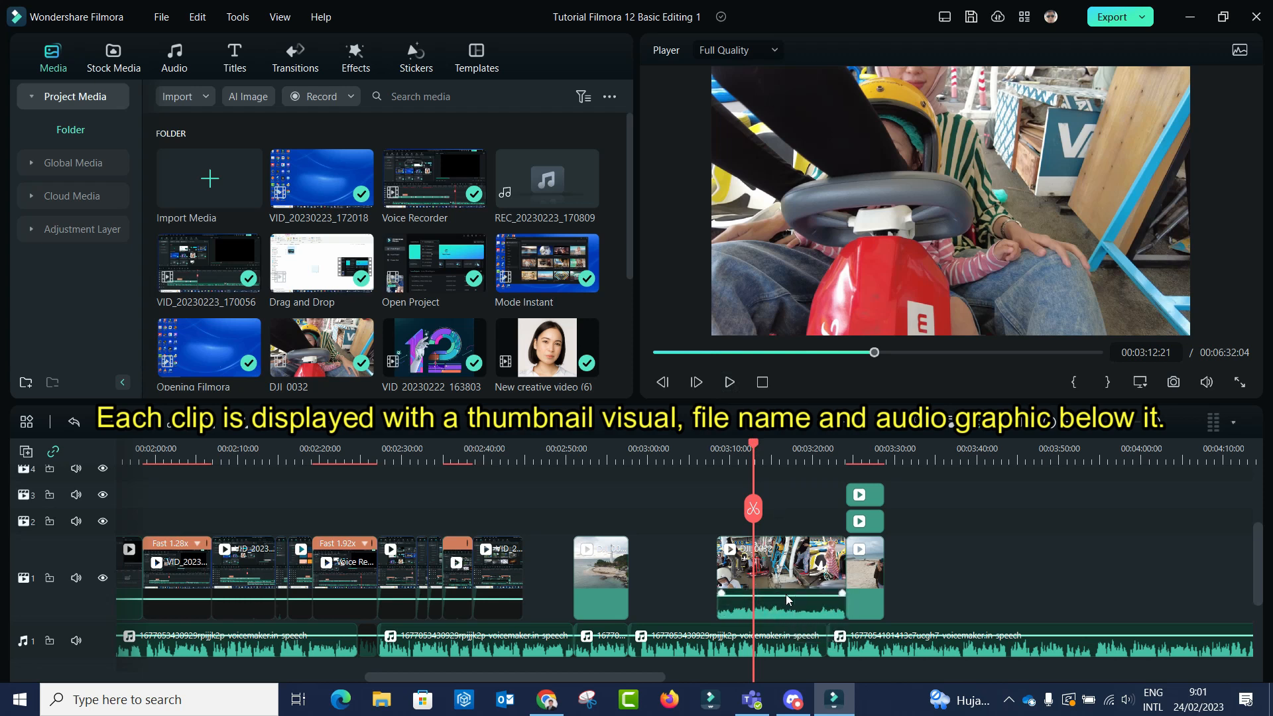
drag(761, 443, 862, 493)
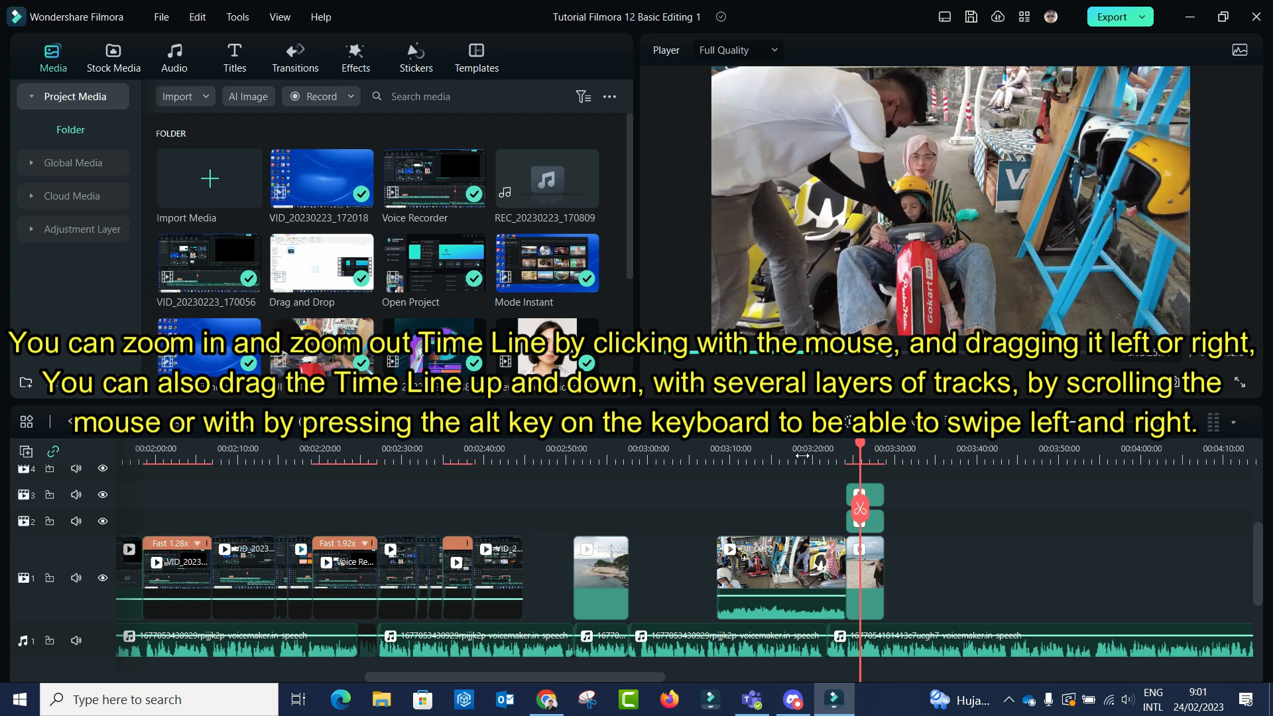
mouse_move(807, 459)
mouse_down()
mouse_move(982, 478)
mouse_move(794, 475)
mouse_up()
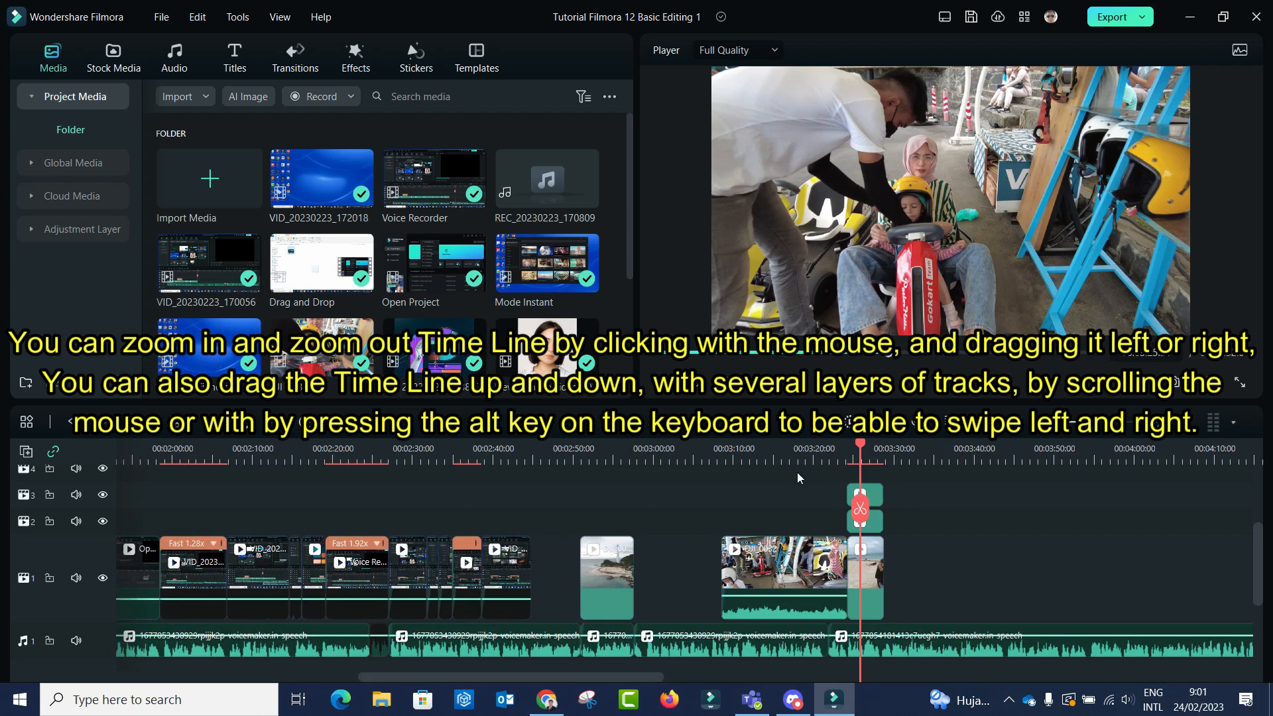
scroll(797, 516, up, 3)
scroll(798, 521, down, 4)
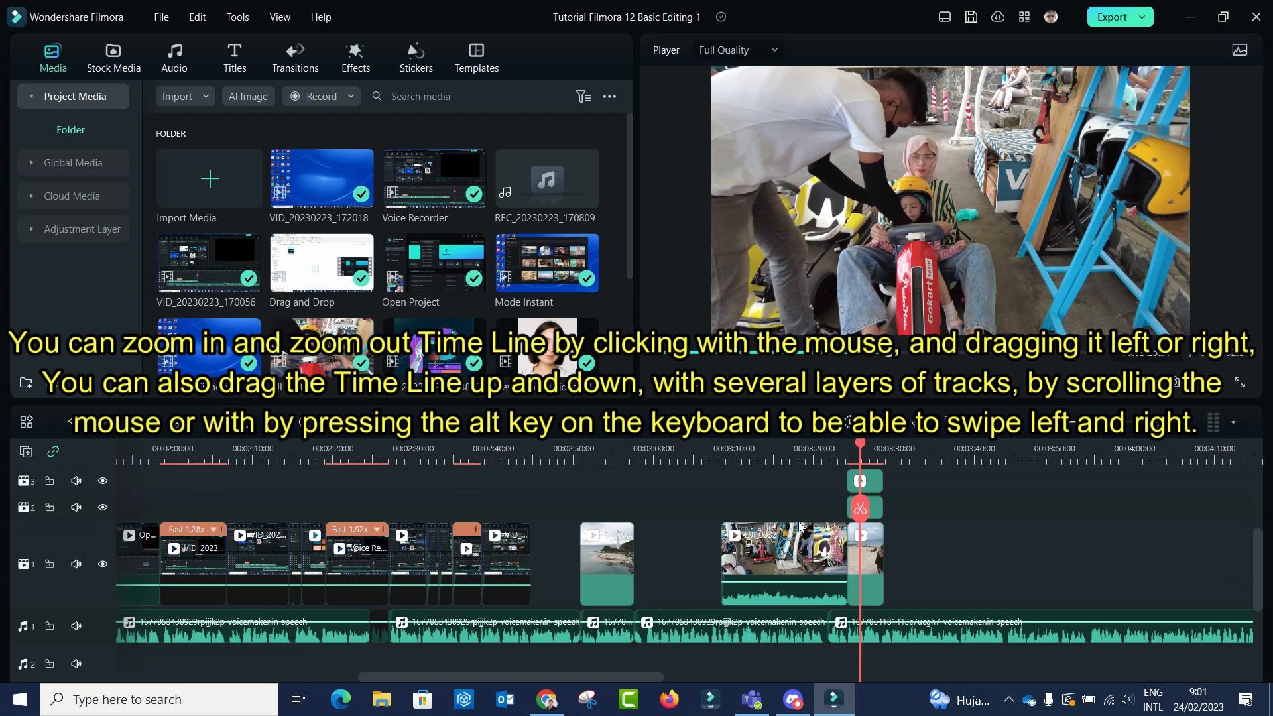
Step: Examine the timeline's stacked video and audio tracks and its clips at different zoom levels and positions
scroll(800, 525, up, 1)
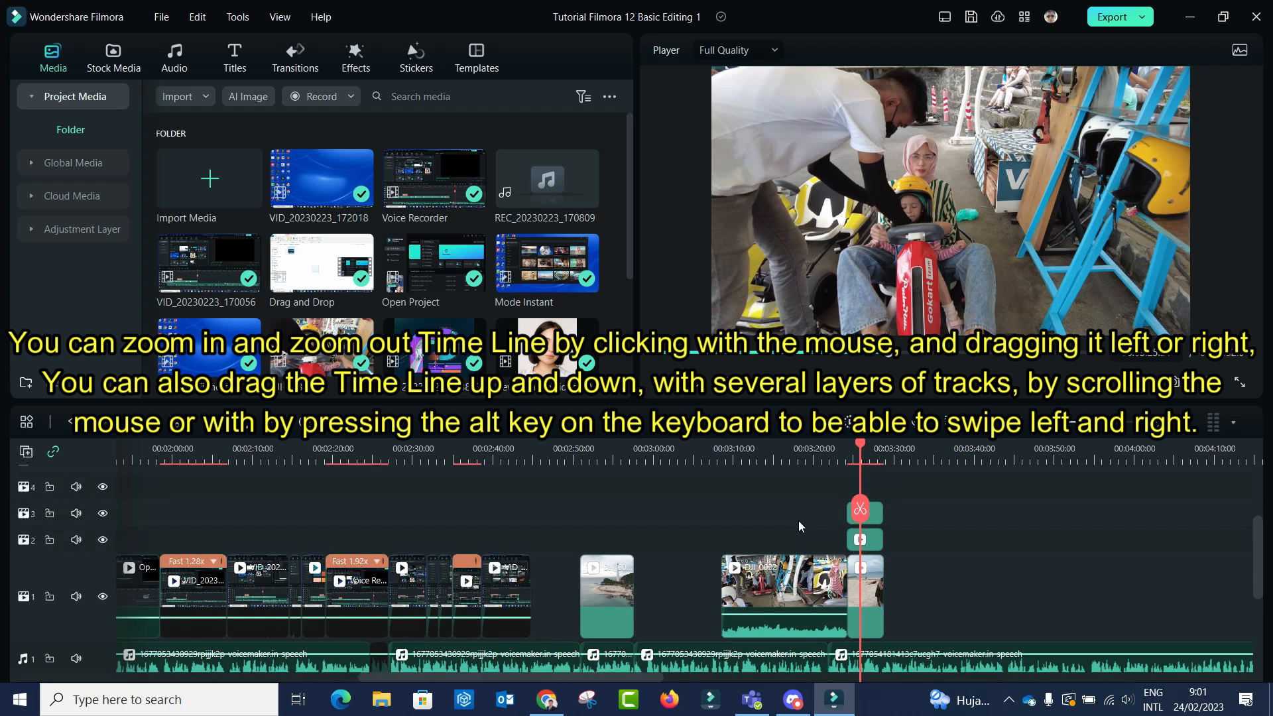
scroll(796, 519, up, 3)
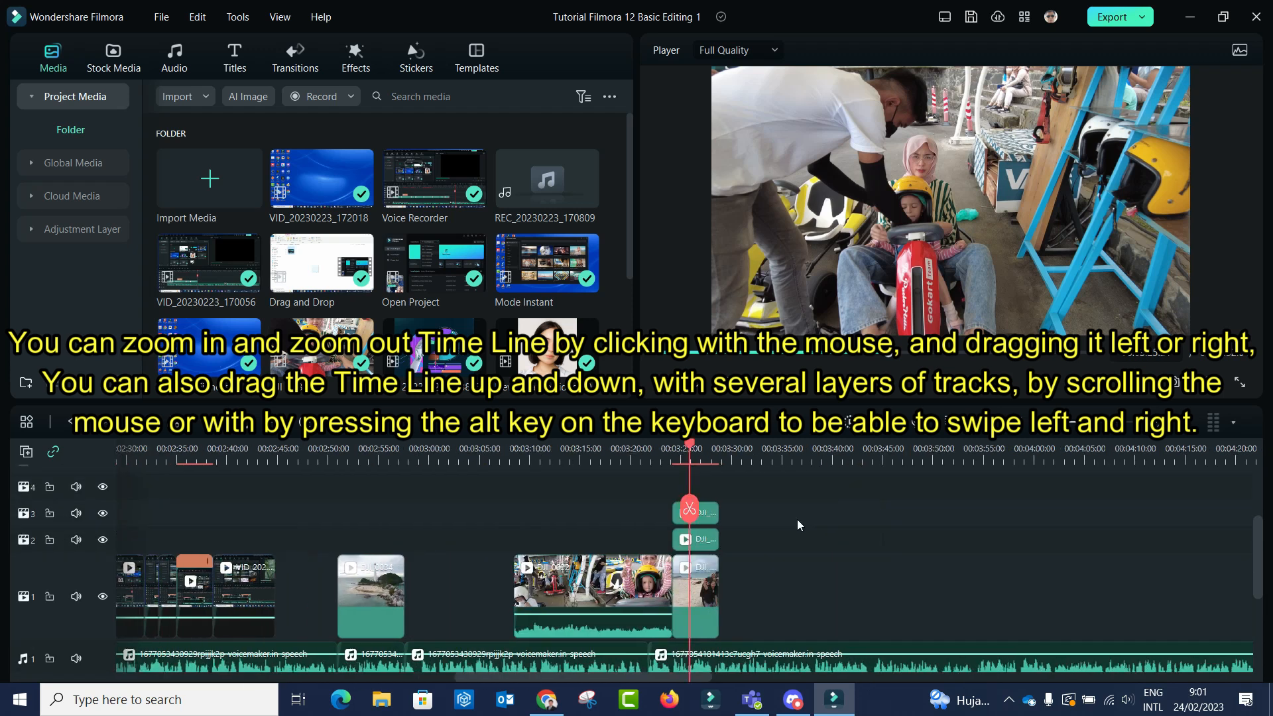
scroll(798, 523, up, 3)
scroll(798, 523, down, 2)
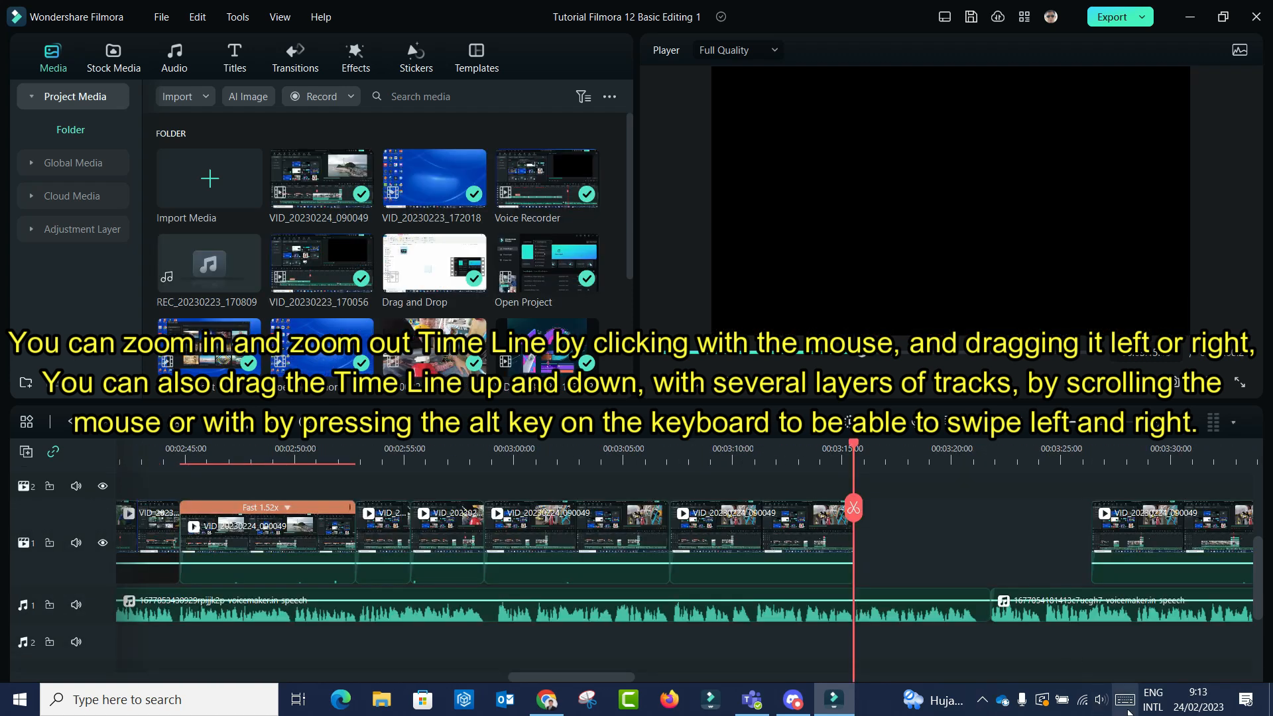
click(1125, 699)
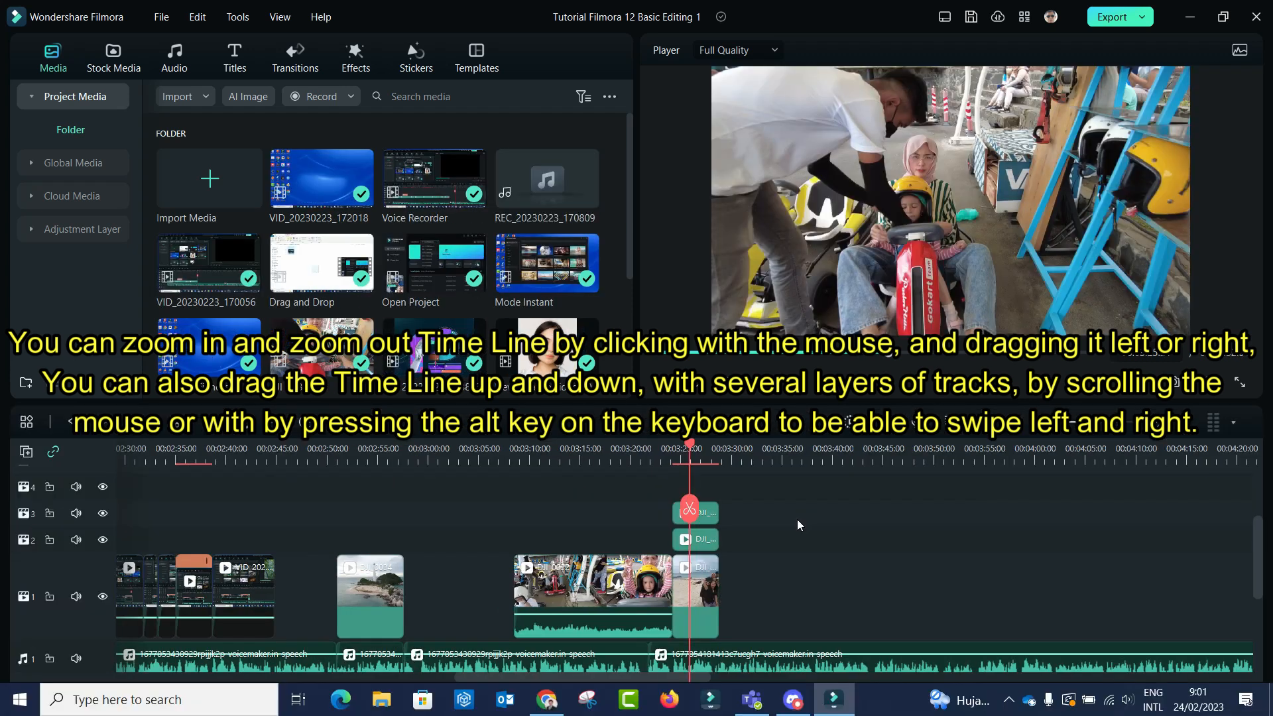
scroll(796, 519, up, 4)
scroll(797, 519, up, 2)
scroll(797, 519, down, 2)
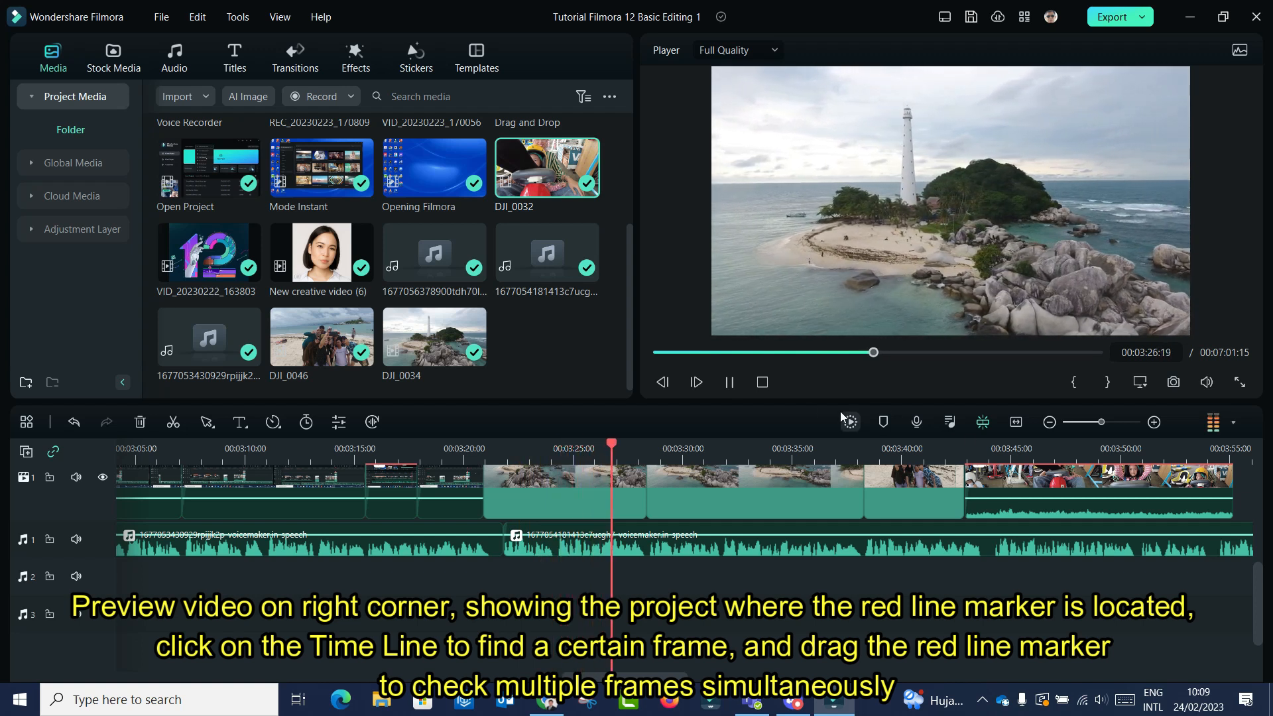
Step: Pause playback, inspect lighthouse frames up to 00:03:37:16 by moving the playhead, and resume the preview
click(729, 382)
click(648, 450)
click(675, 450)
click(712, 450)
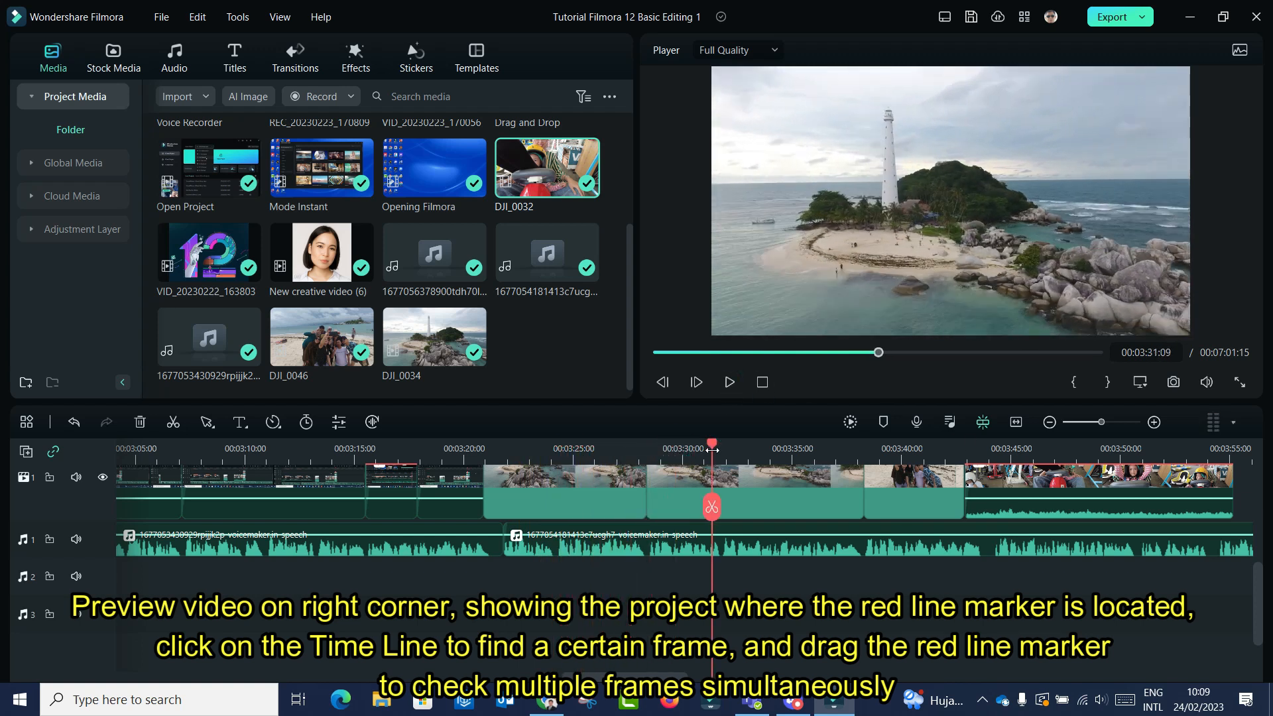
drag(715, 454, 849, 496)
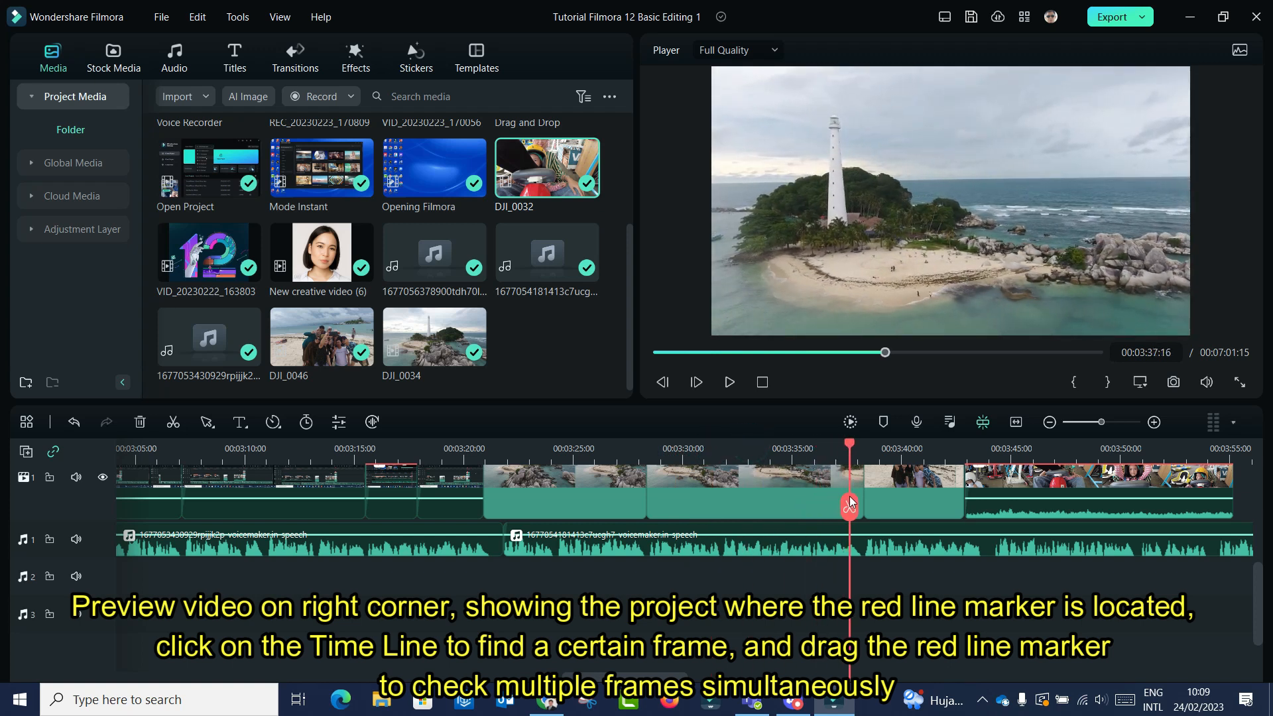
click(729, 383)
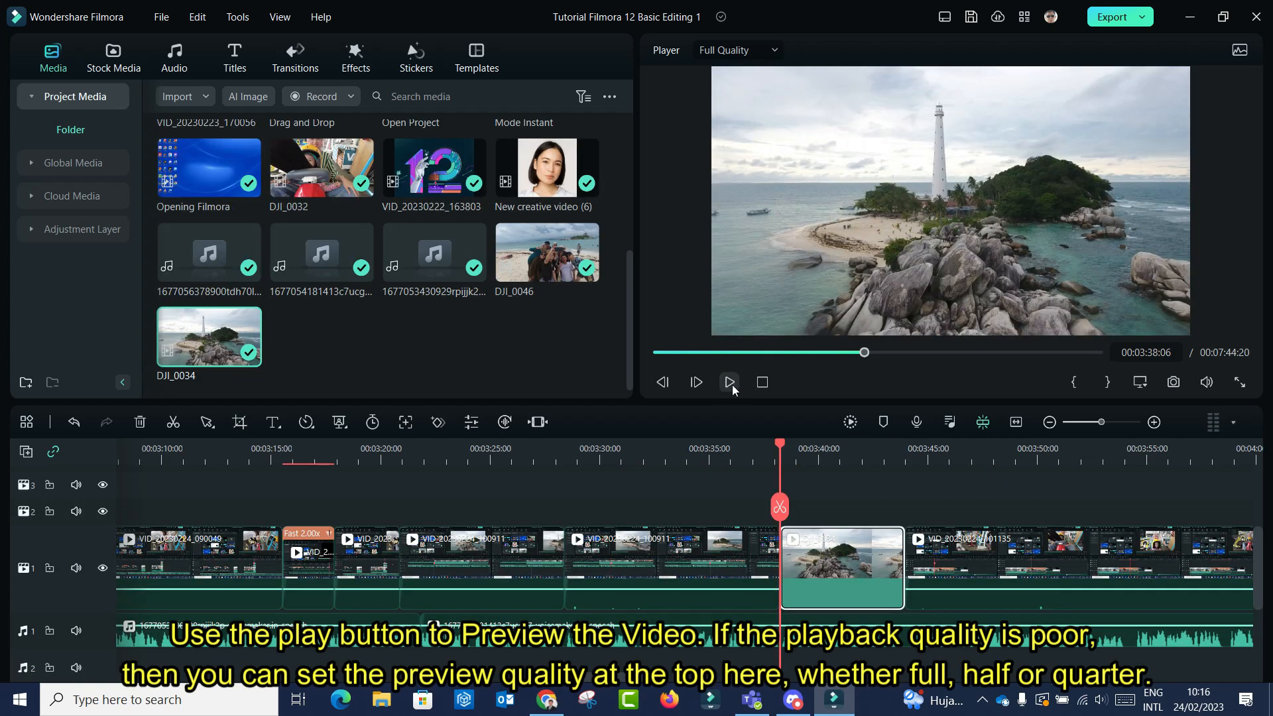
Step: Preview the lighthouse and go-kart clips, and look over the preview's playback quality options
click(732, 384)
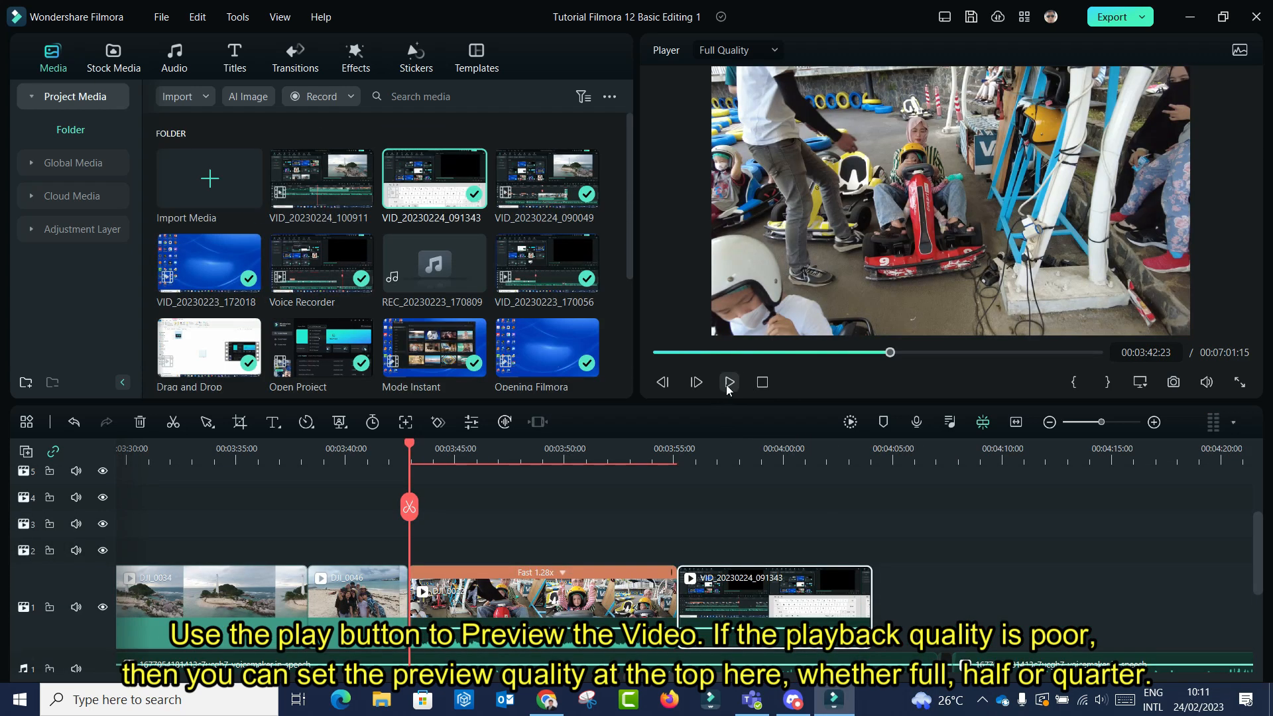
click(729, 382)
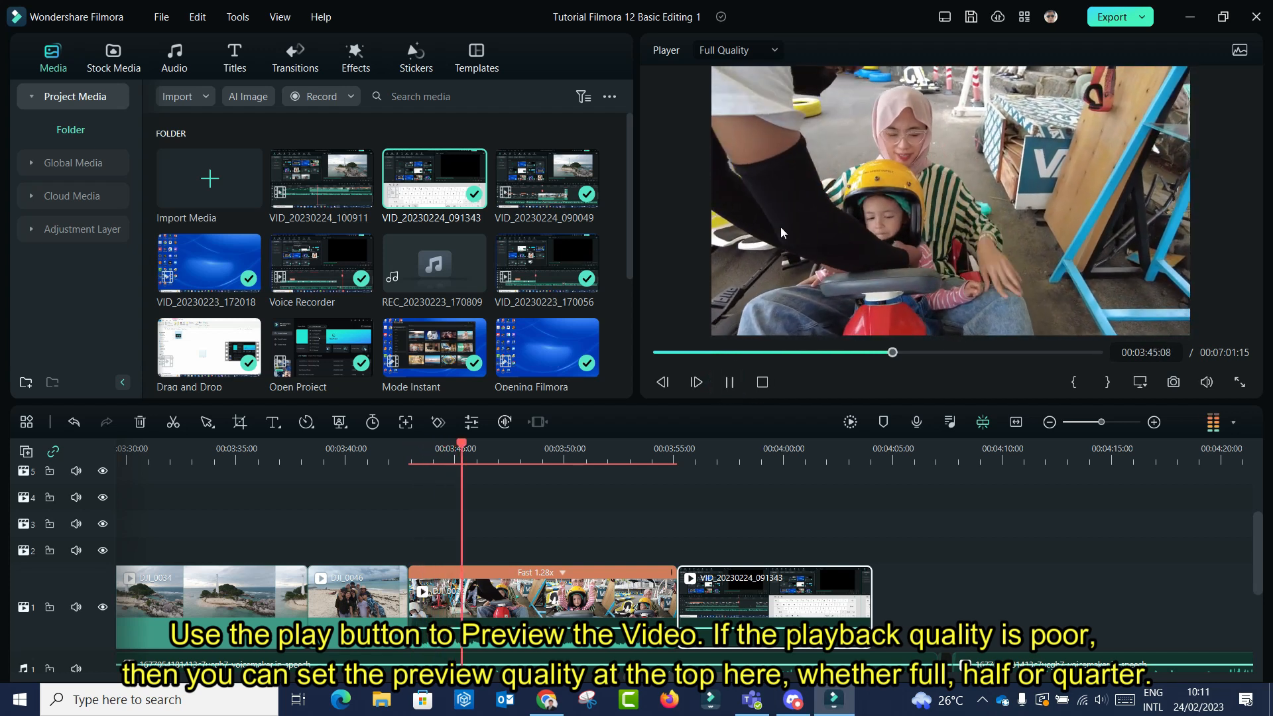
click(772, 53)
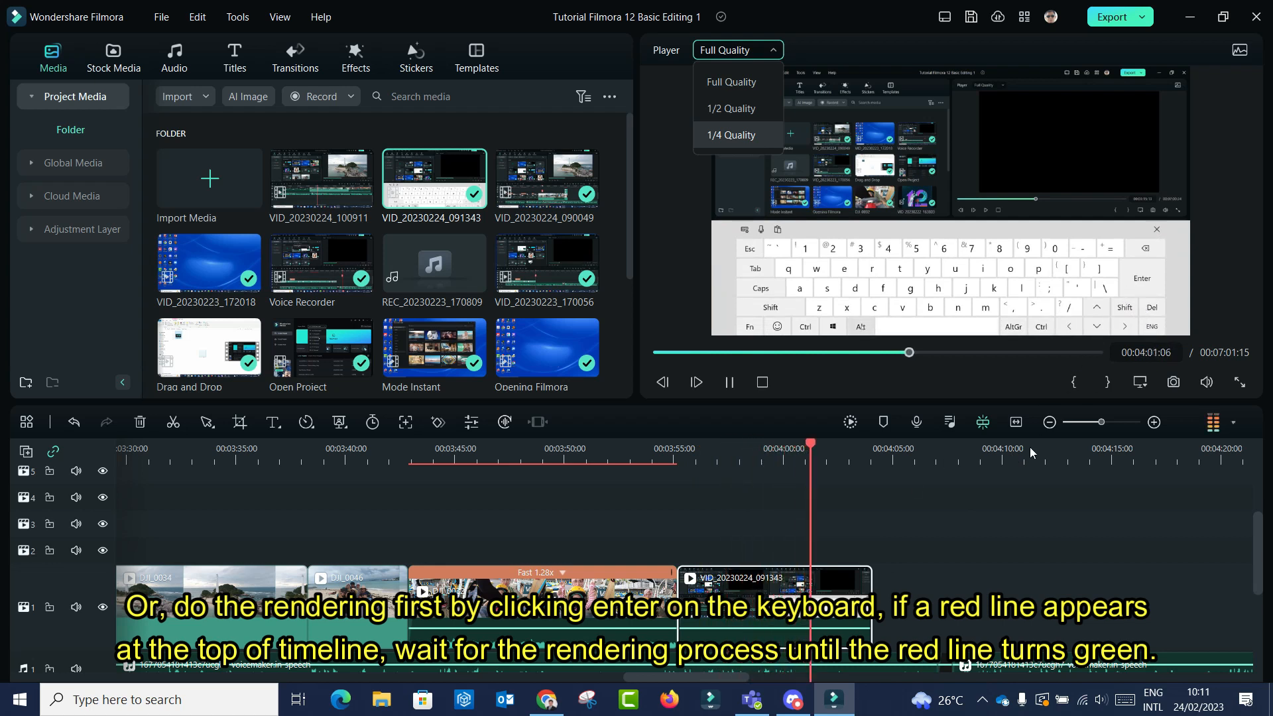
Step: Pause the preview and render the timeline for smoother playback
click(731, 385)
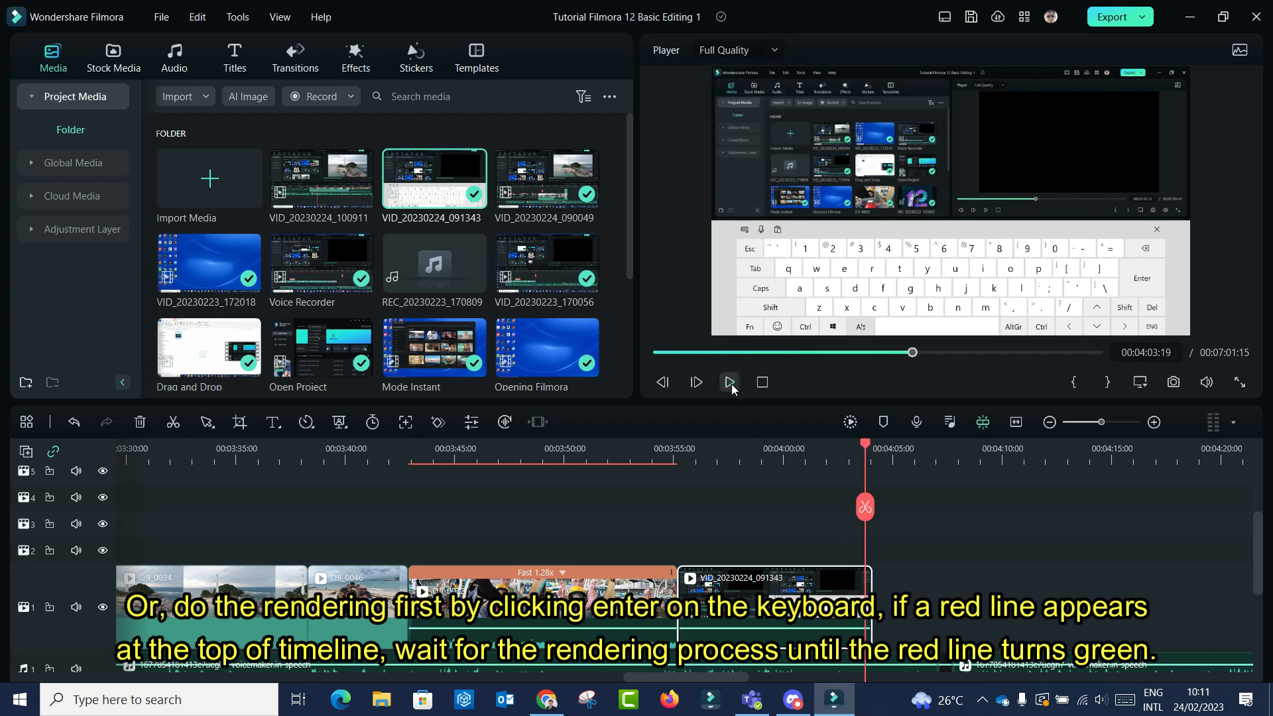
key(Return)
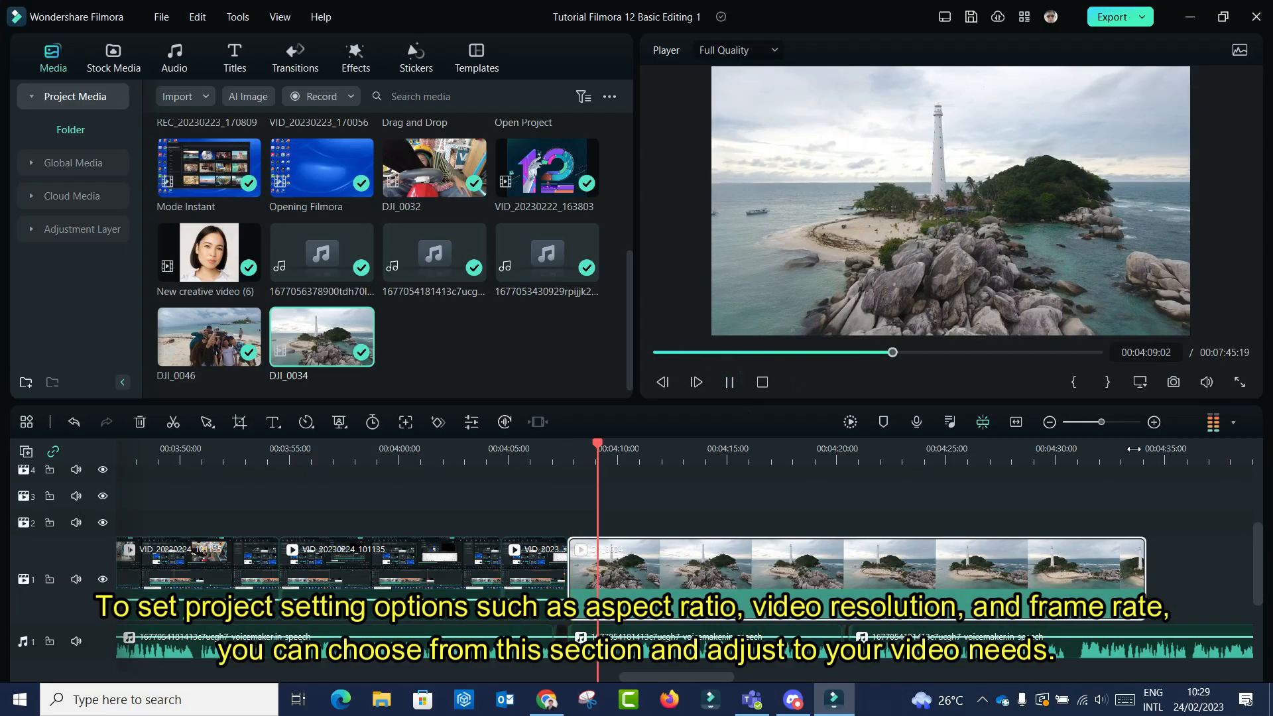
Step: Review the project settings and frame rate options, keeping 16:9, 1920x1080 and 25 fps
click(1142, 384)
click(1157, 409)
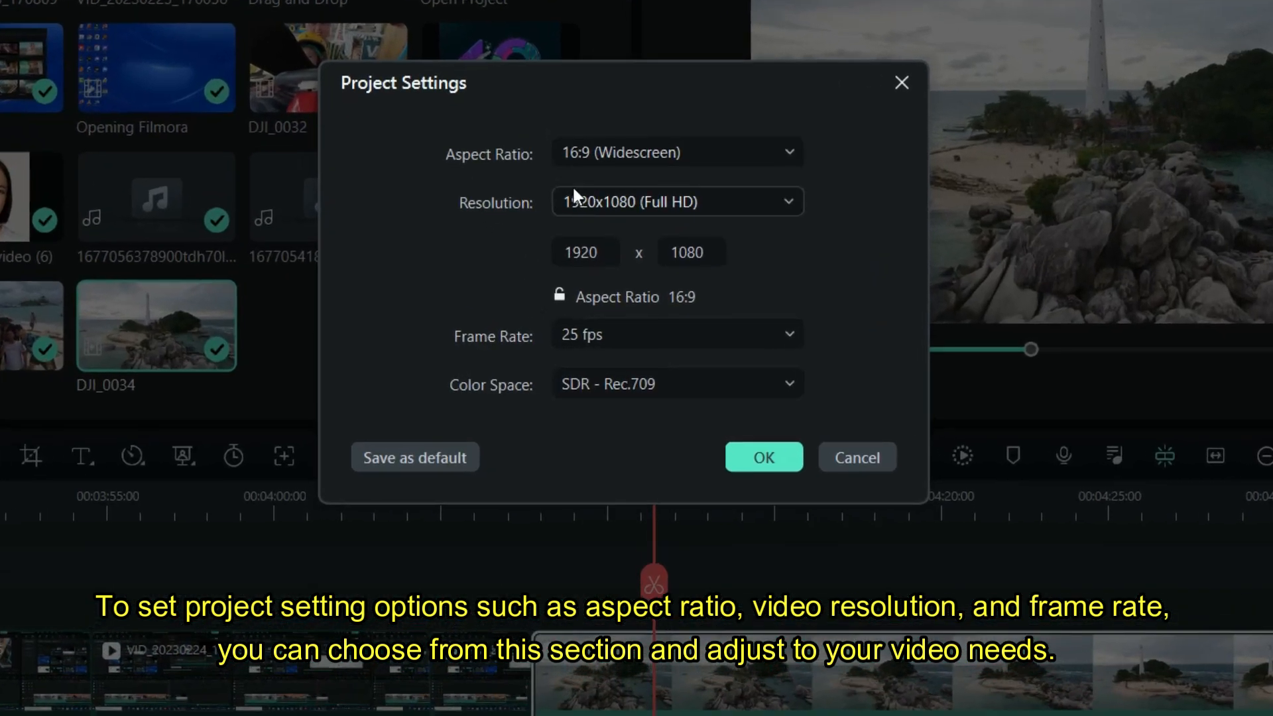
click(801, 336)
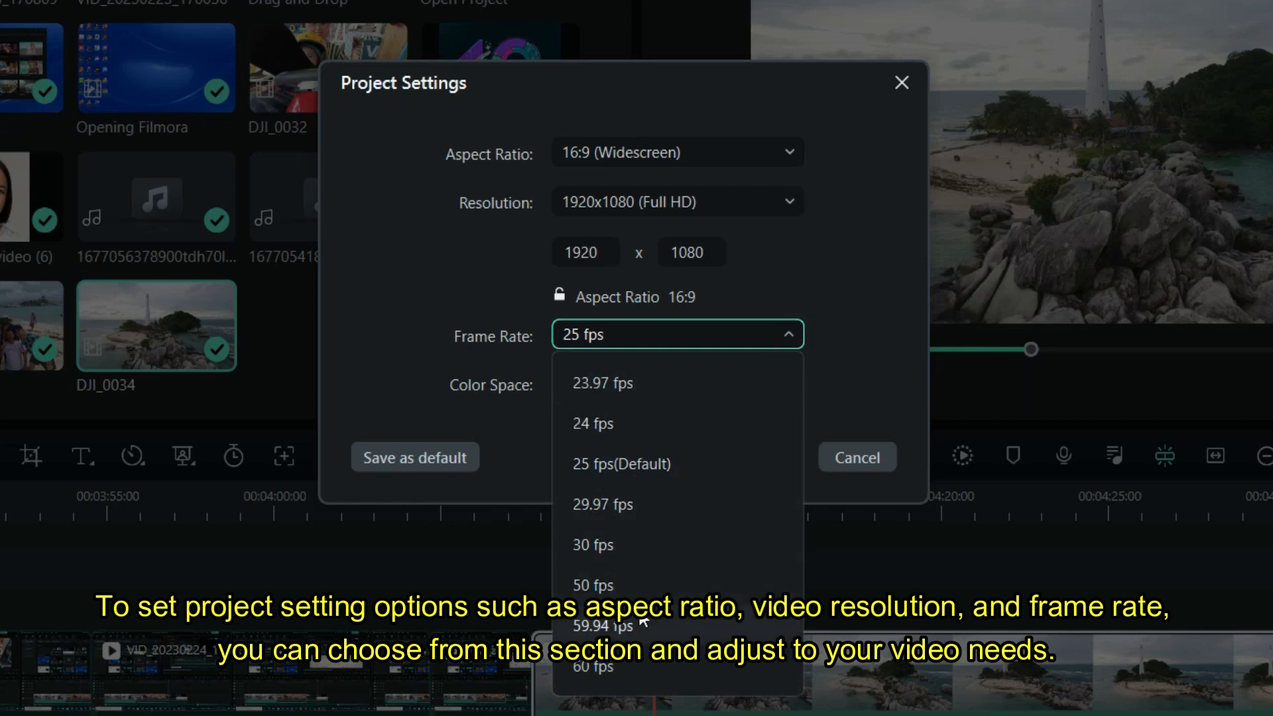
click(864, 369)
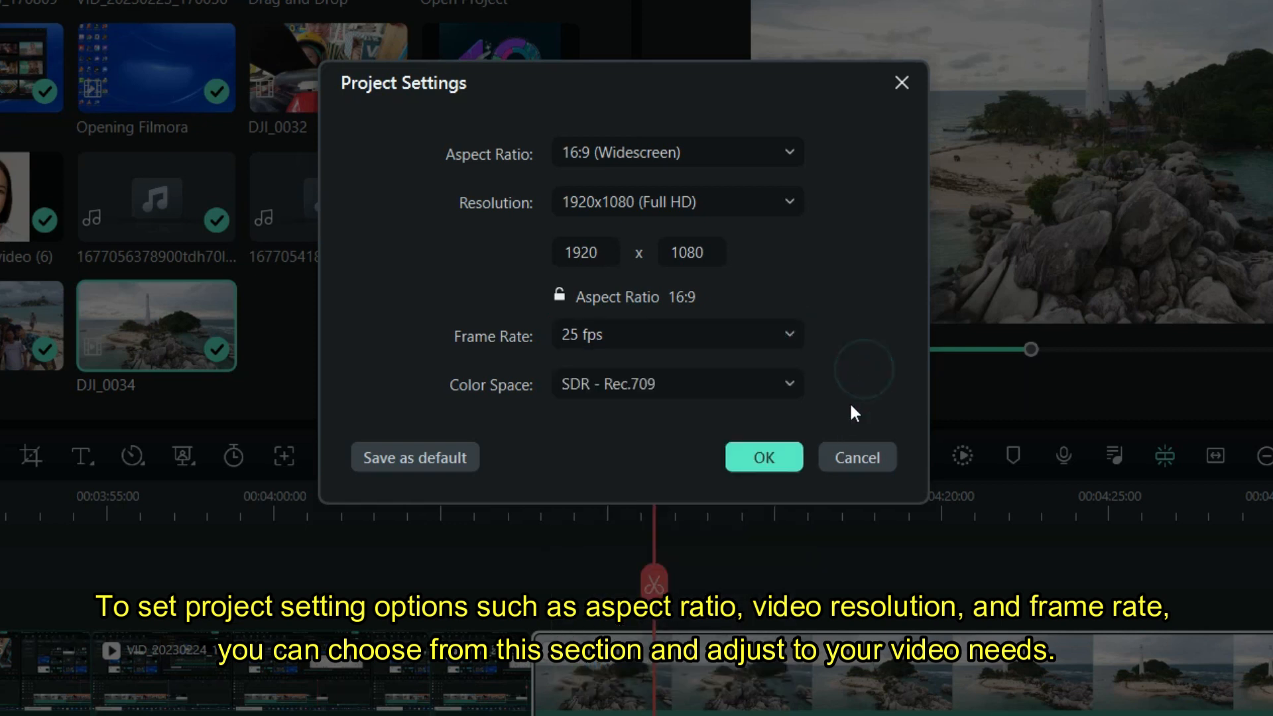
click(771, 456)
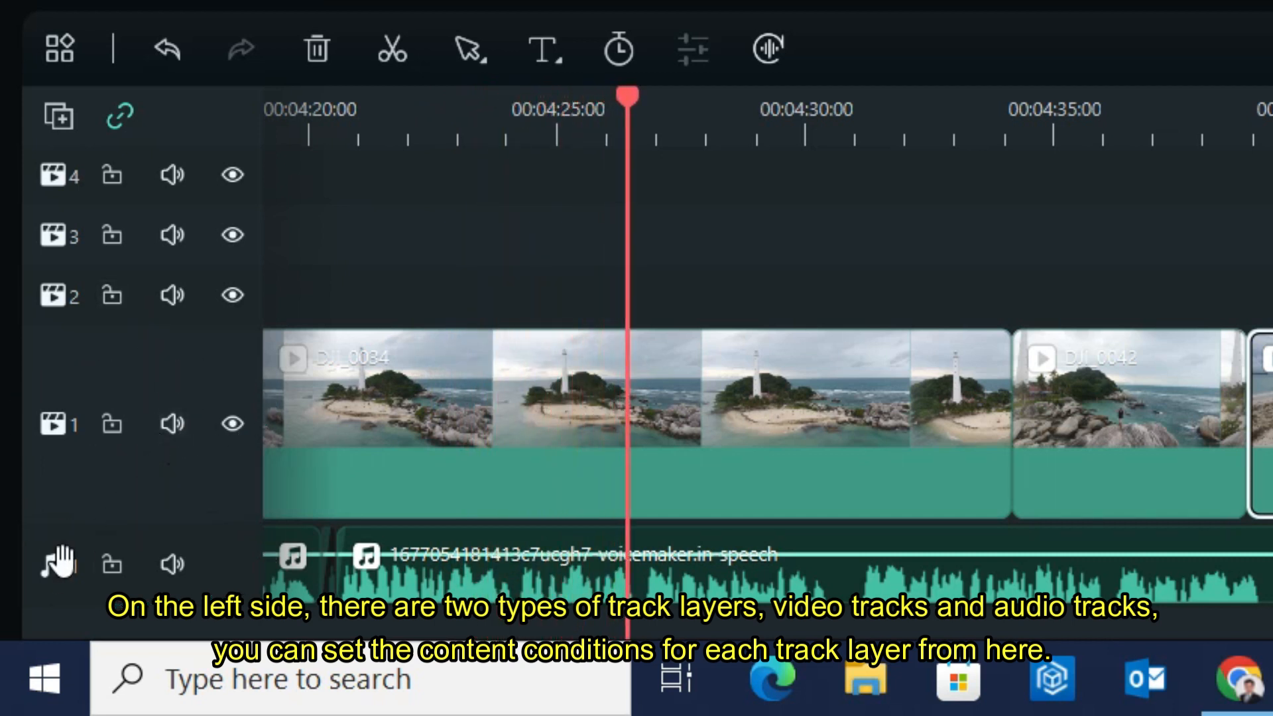
Step: Lock video track 1 against changes and unlock it again
click(110, 425)
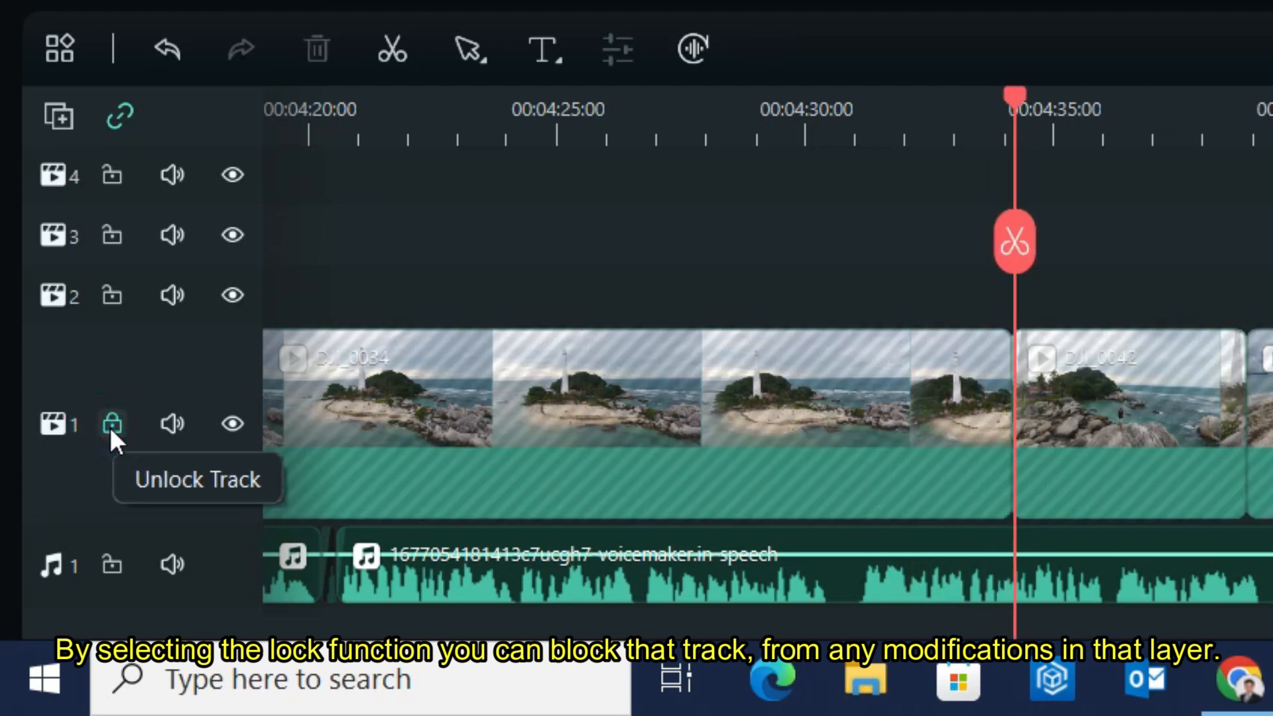
click(110, 426)
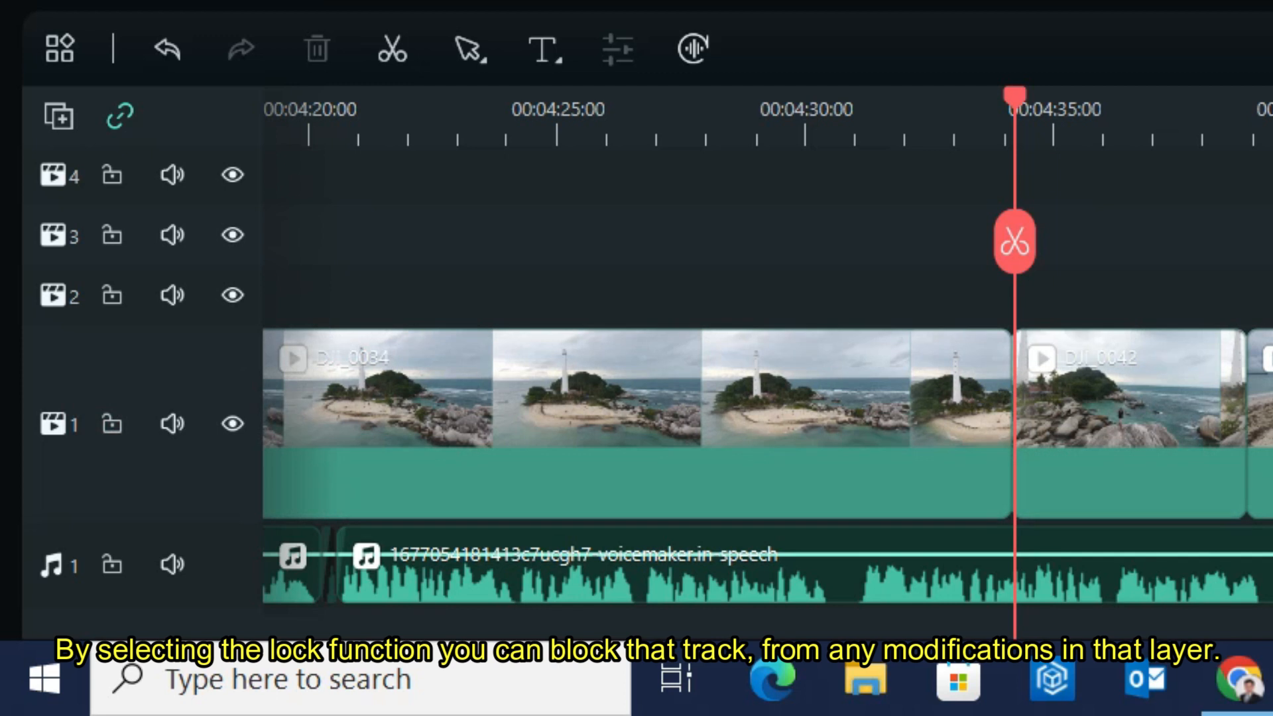
Step: Mute and hide video track 1, and make the track visible again
click(171, 427)
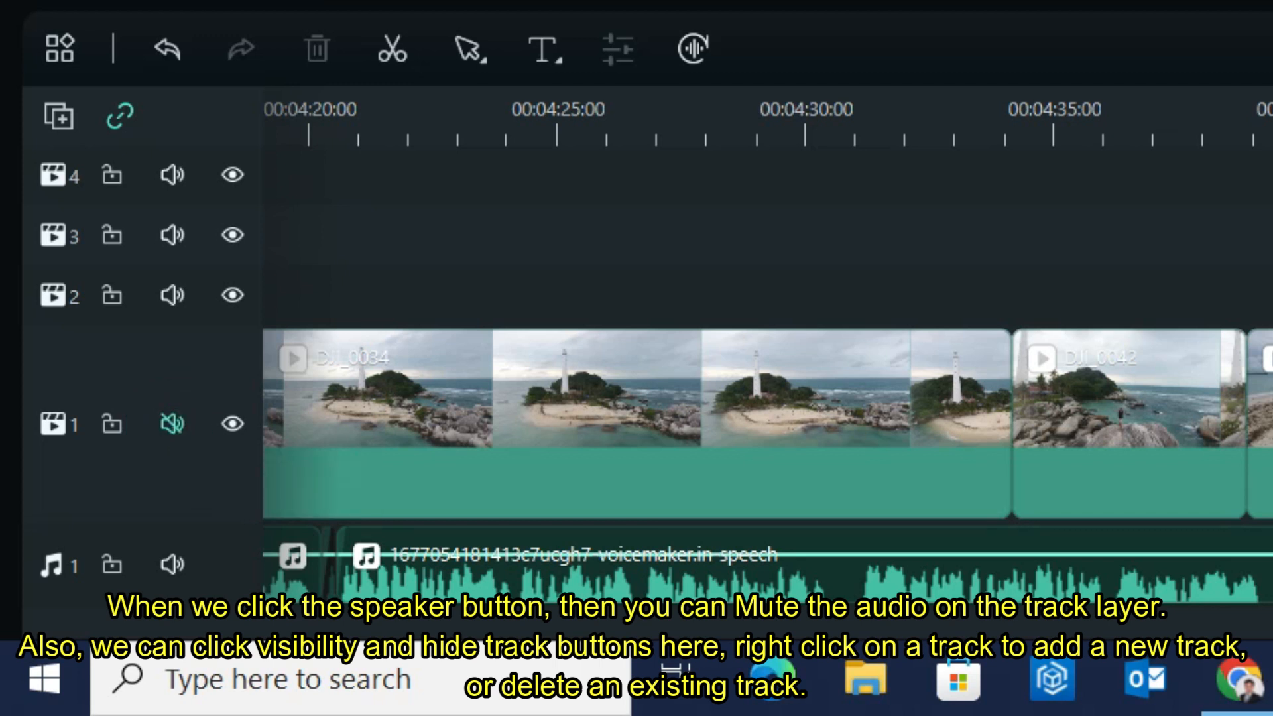
click(234, 427)
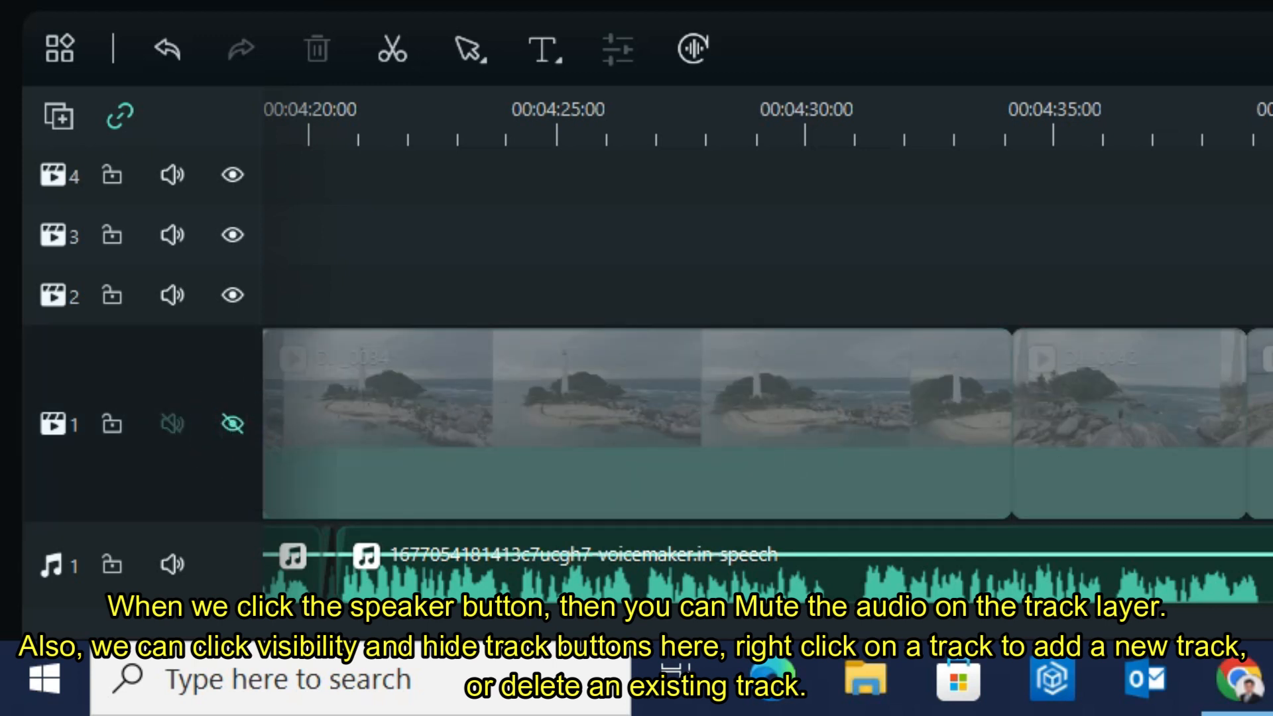
click(232, 423)
Step: Look over the track height presets and adjust the track height at the border between video tracks 1 and 2
right_click(232, 382)
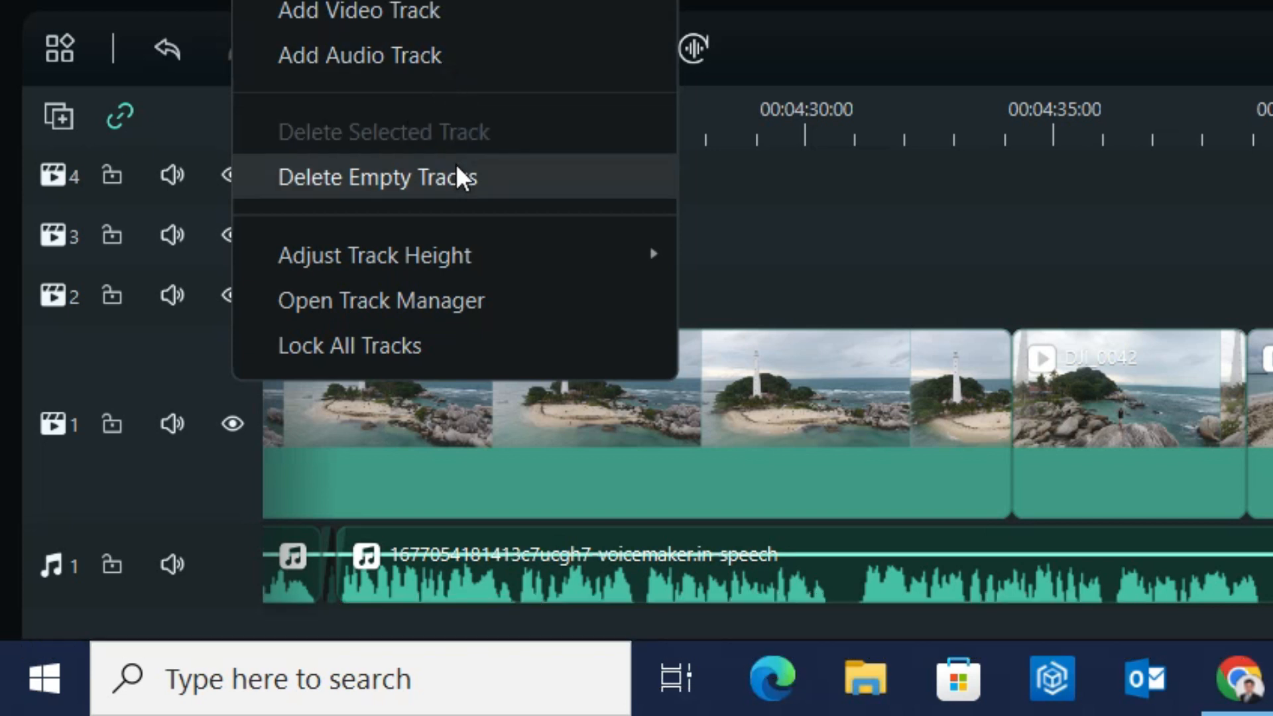
click(466, 236)
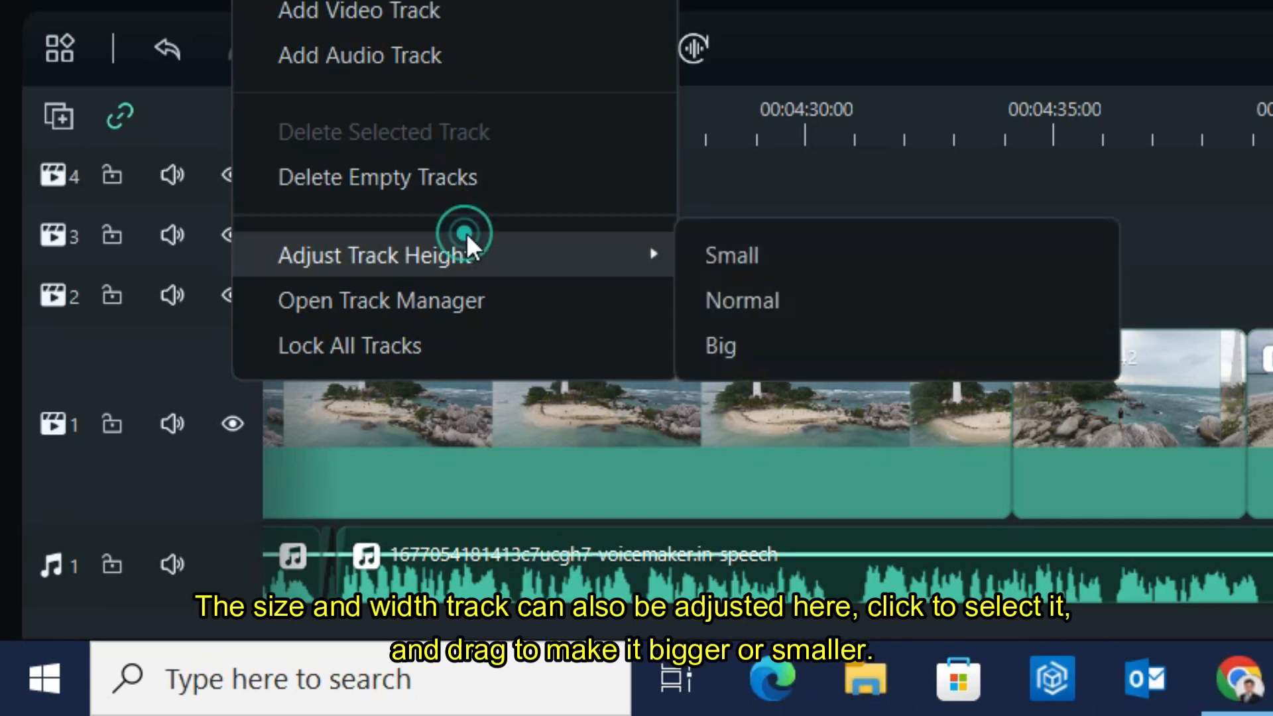
click(769, 331)
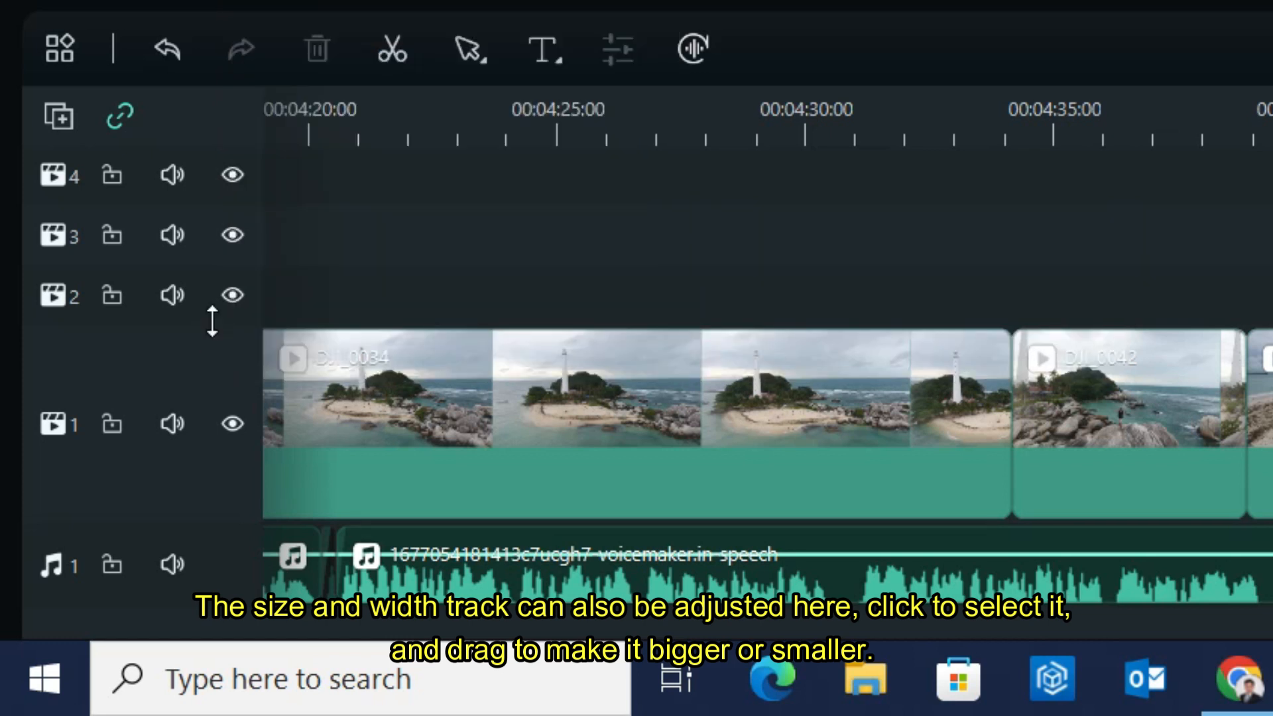
mouse_move(215, 321)
mouse_down()
mouse_move(207, 469)
mouse_move(196, 307)
mouse_up()
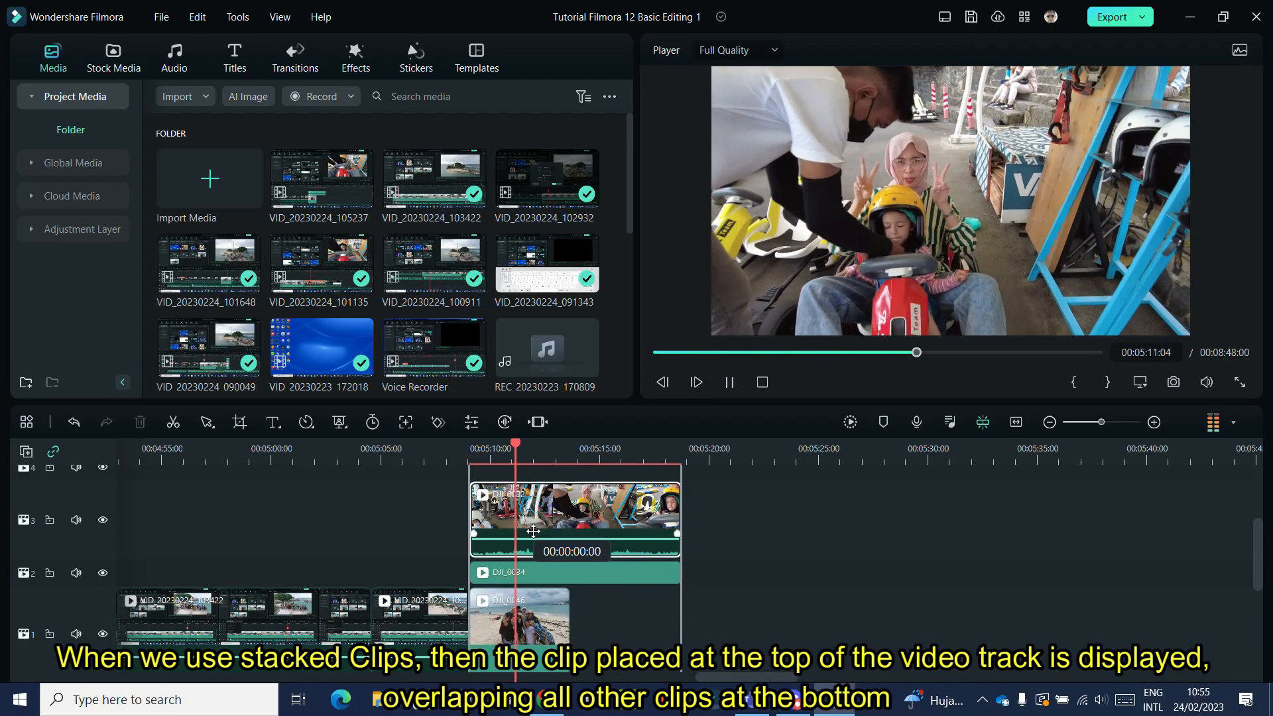
Step: Preview the stacked clips with the go-kart clip on video track 3, and move it to video track 1 after the group photo clip
mouse_move(533, 530)
mouse_down()
mouse_move(576, 538)
mouse_move(536, 537)
mouse_up()
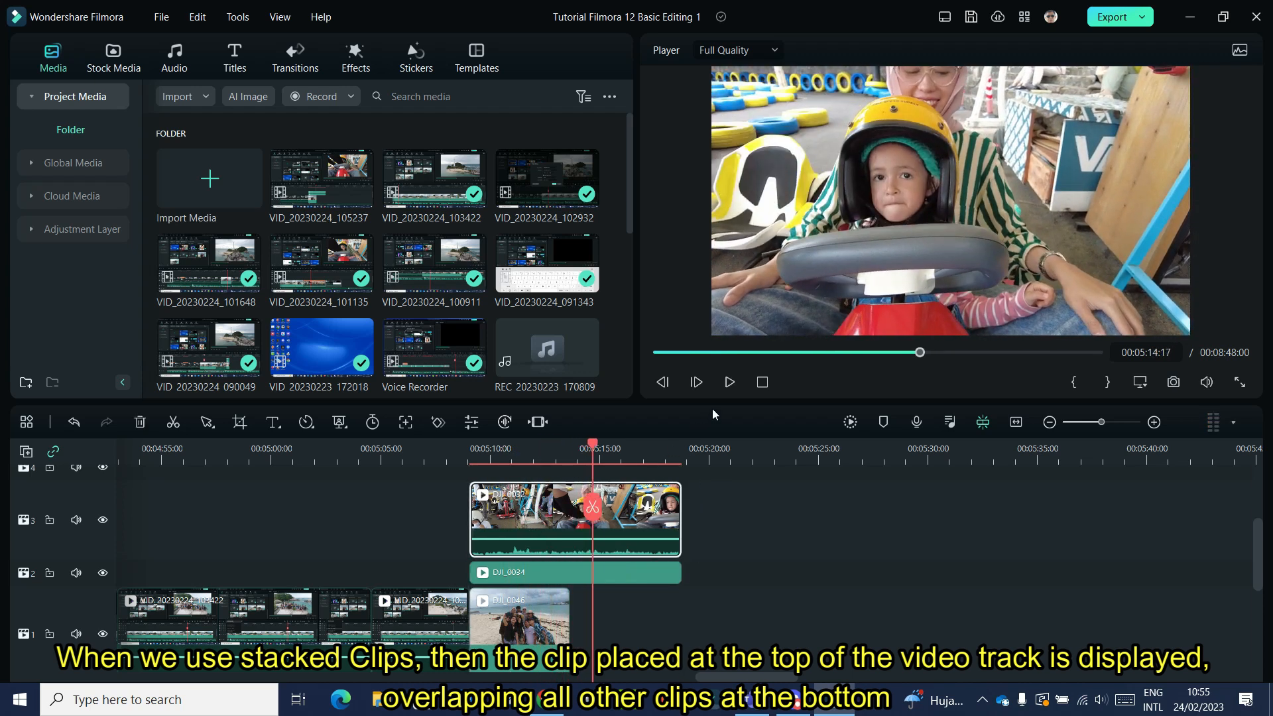
click(729, 383)
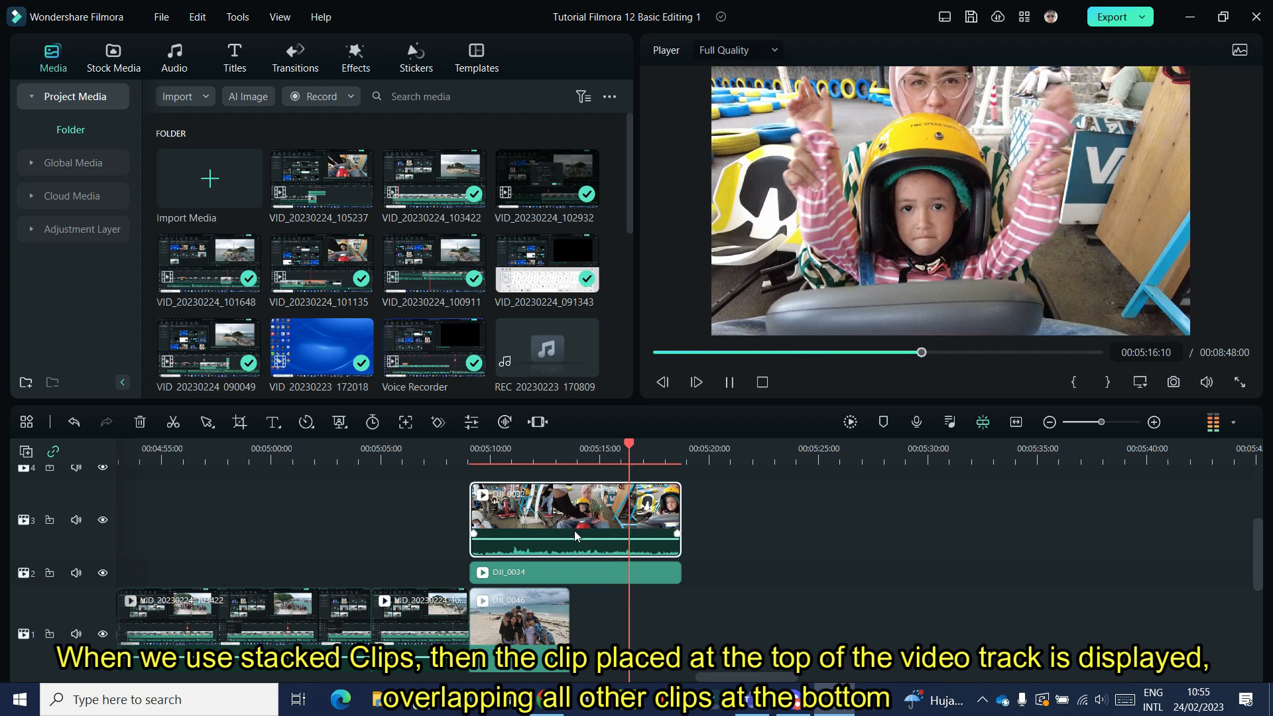
drag(542, 533, 761, 605)
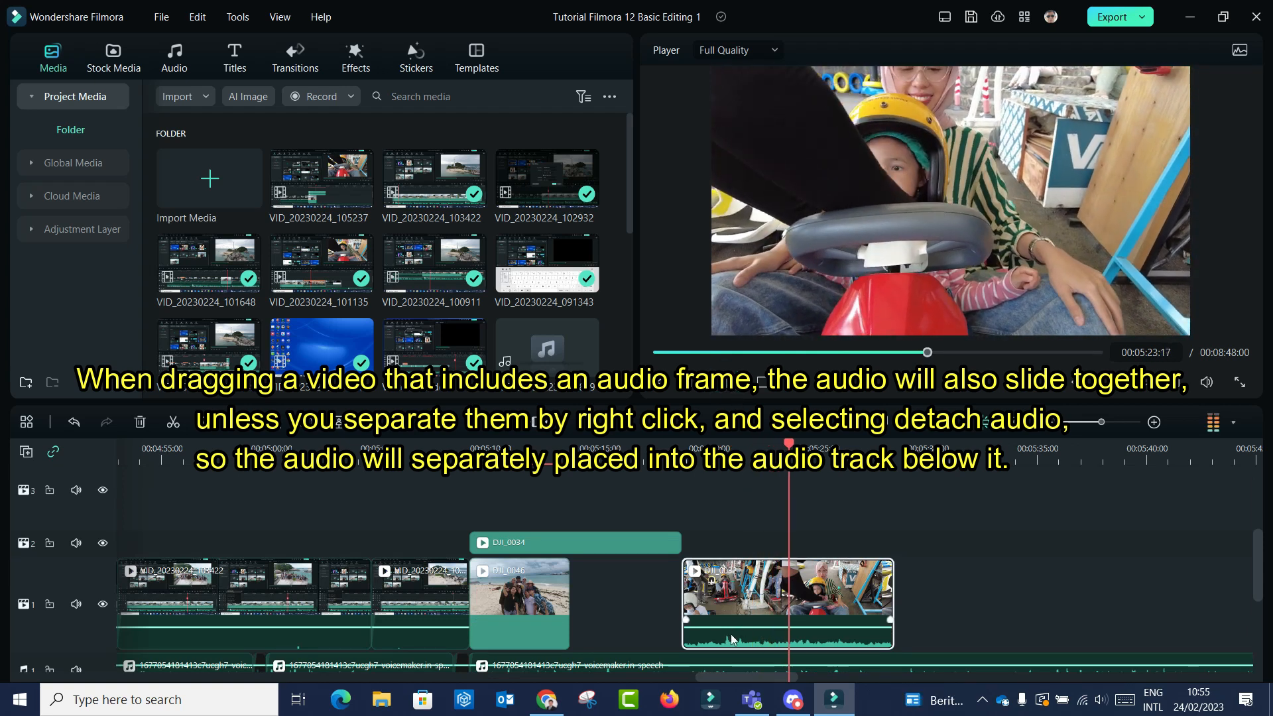
Step: Detach the audio from the go-kart clip on video track 1
scroll(783, 624, down, 2)
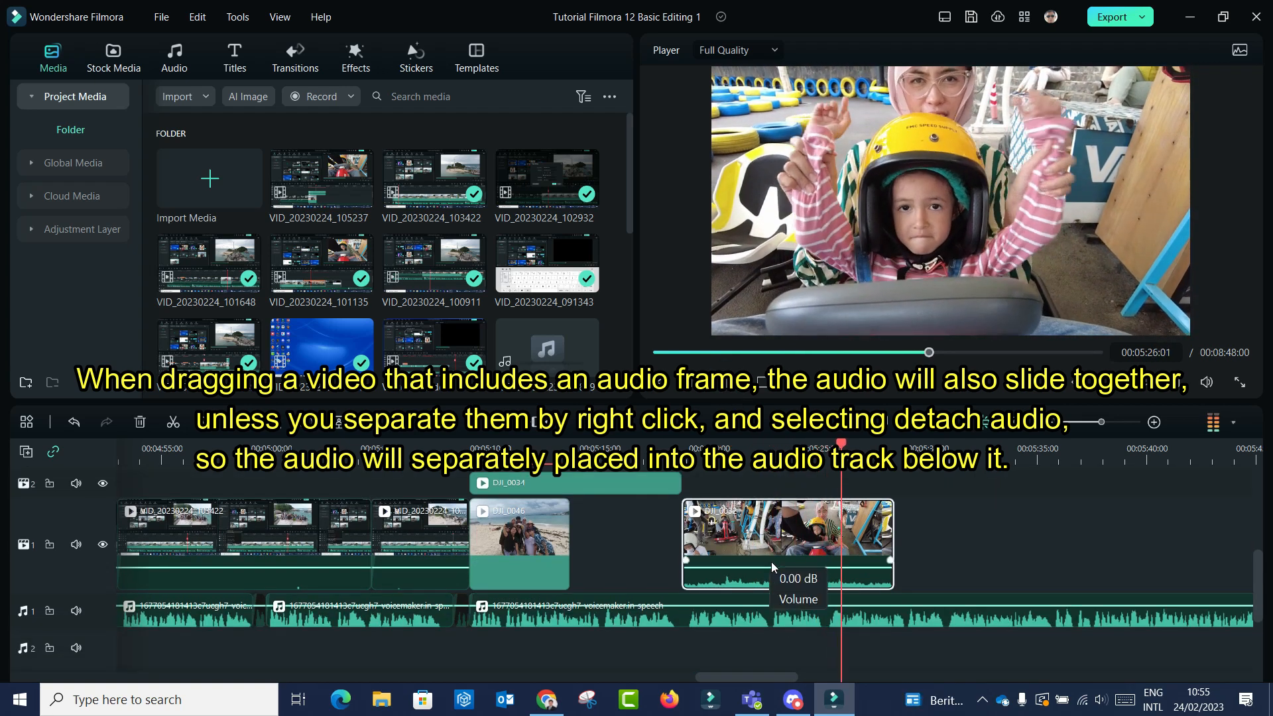
right_click(770, 556)
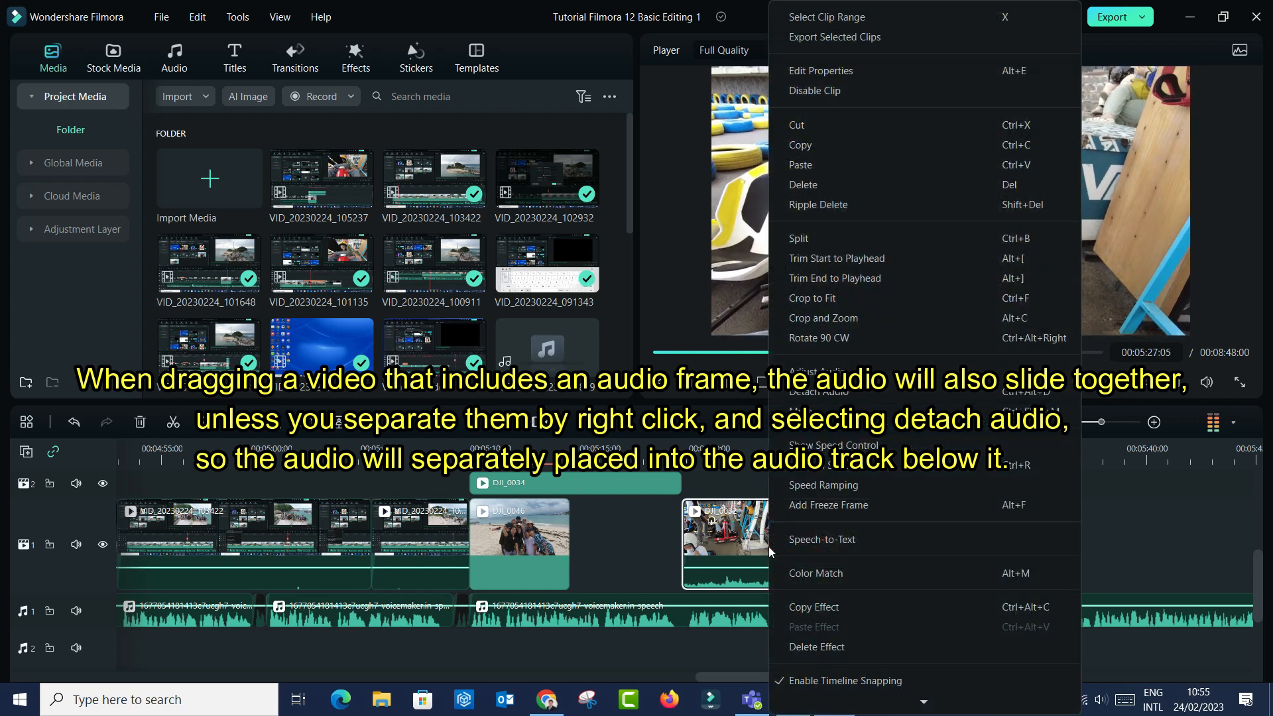
click(825, 394)
scroll(814, 578, down, 1)
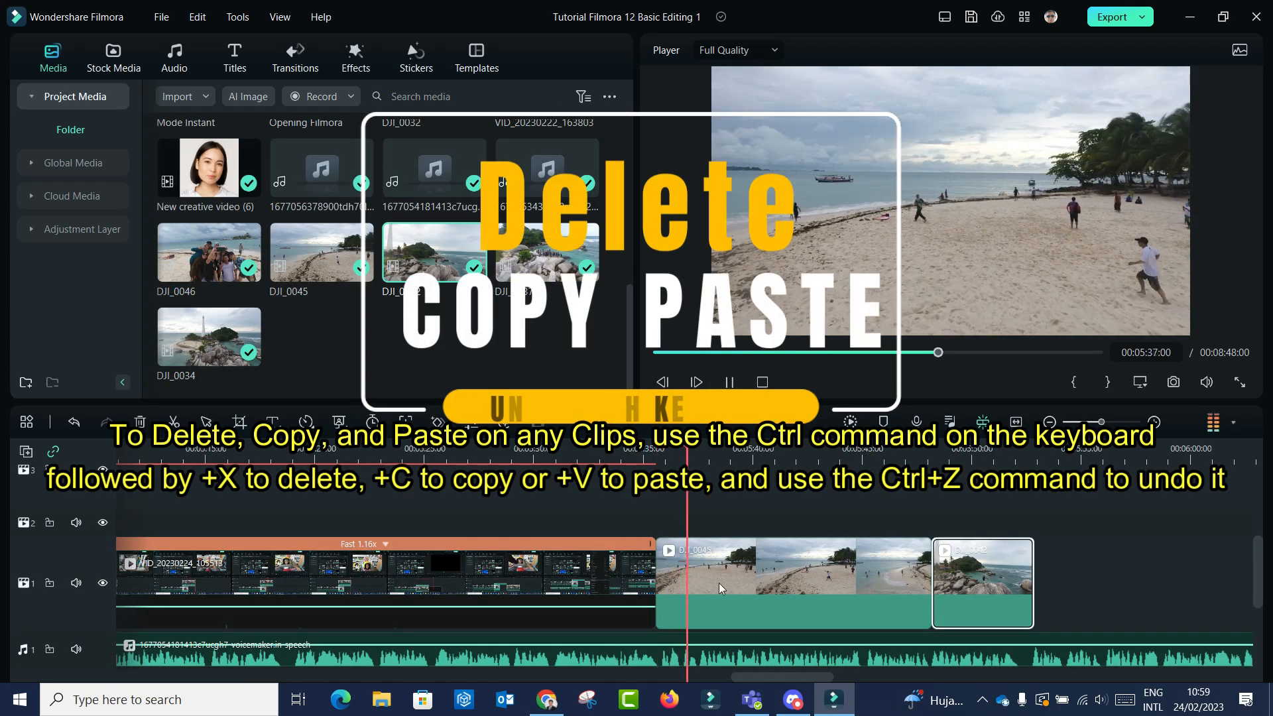
Step: Show the on-screen keyboard and undo the last clip edit
click(1125, 699)
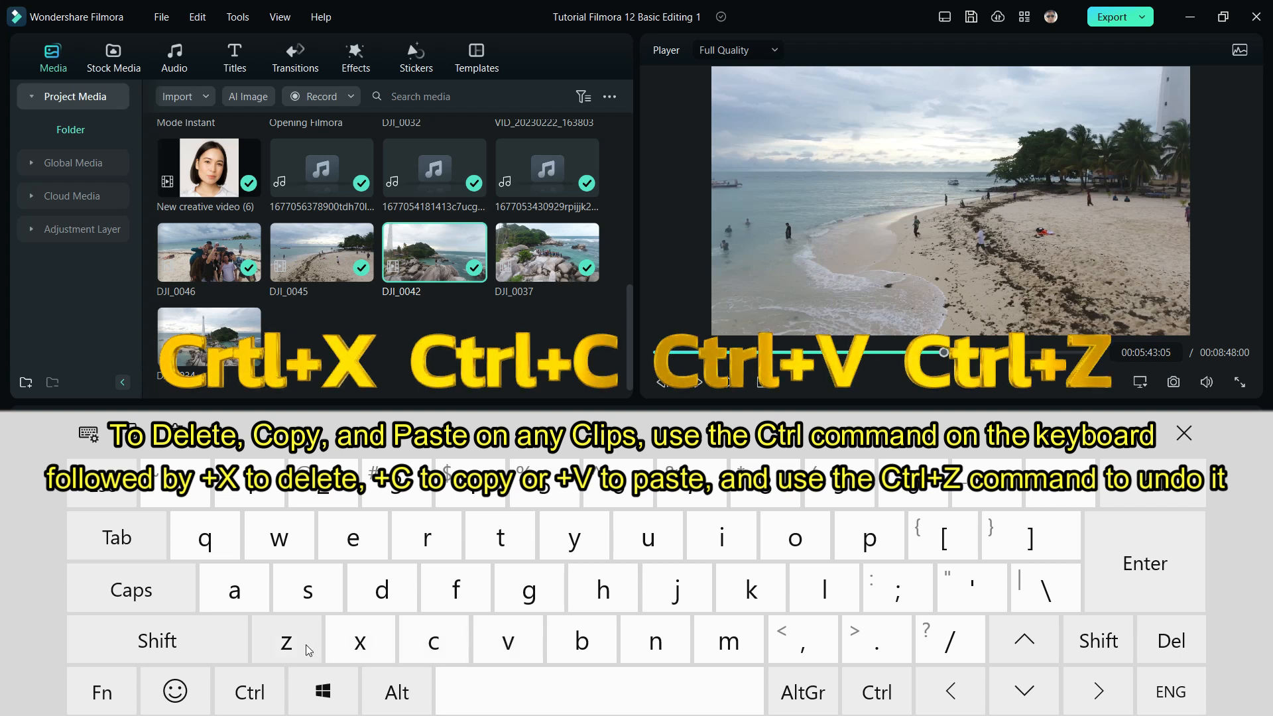
key(ctrl+z)
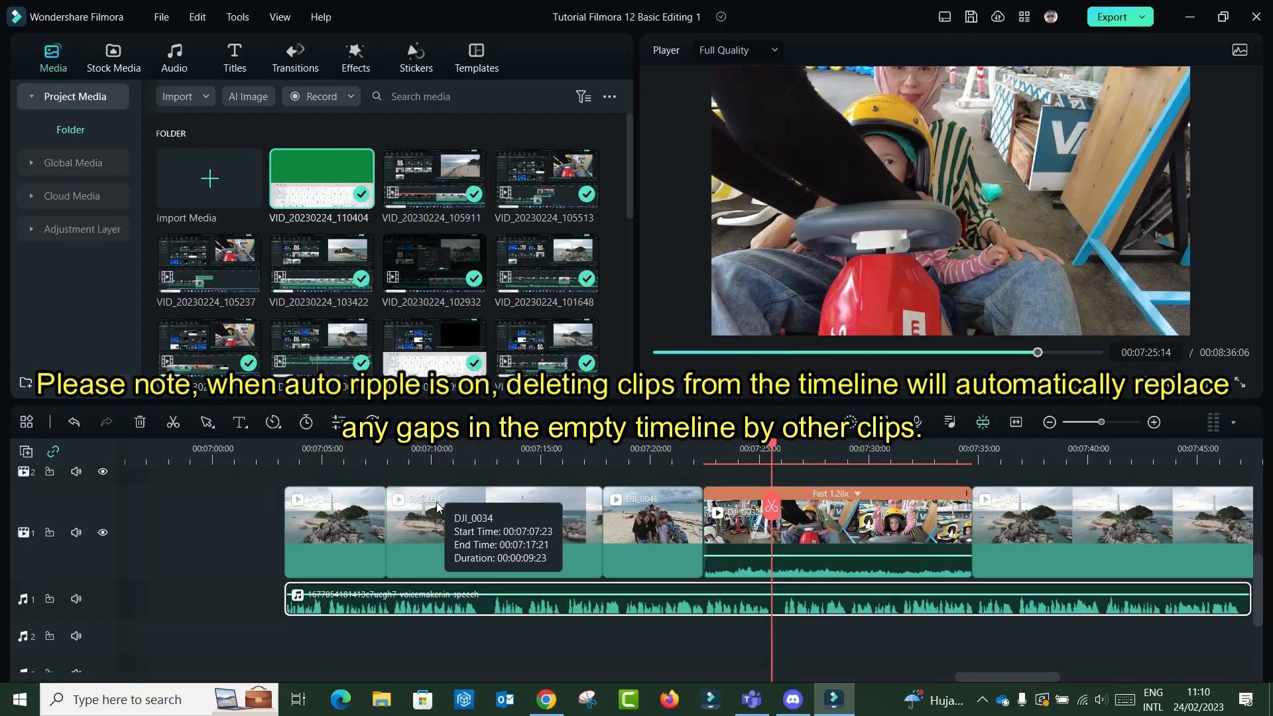
Step: Delete the second lighthouse clip's section after 00:07:11:13, and delete the DJI_0046 group clip without closing its gap
click(815, 630)
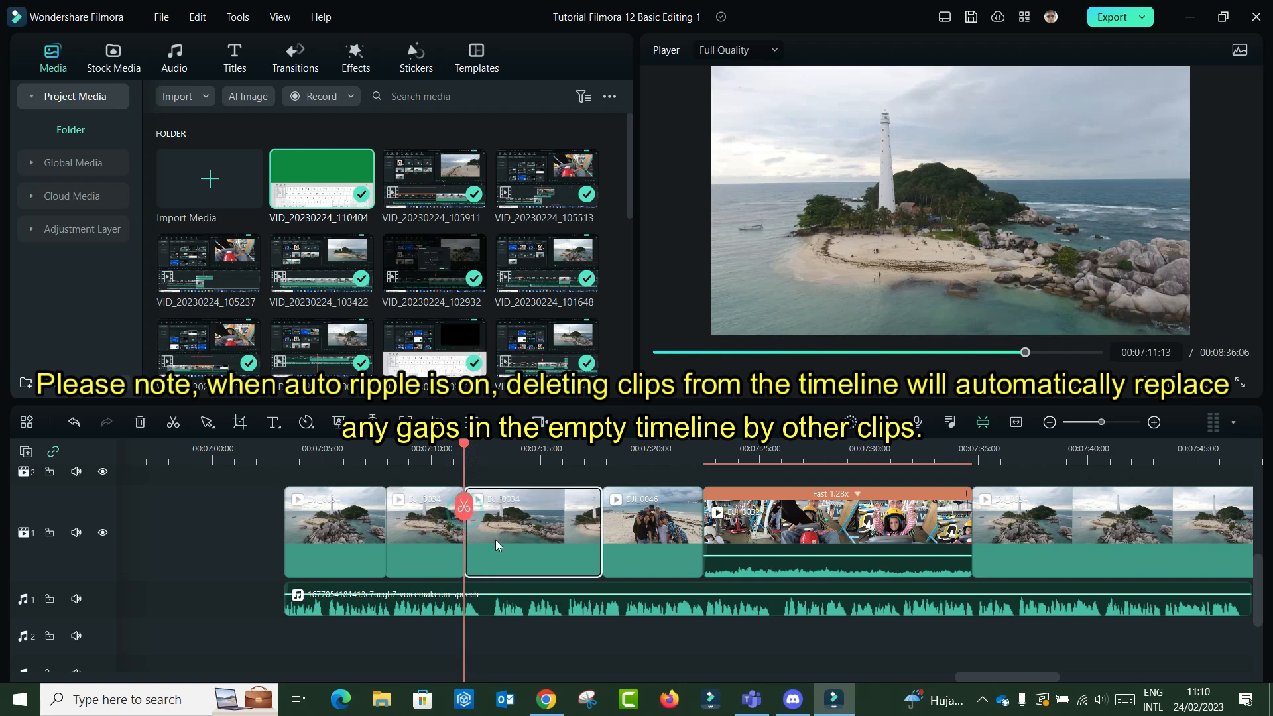
key(Delete)
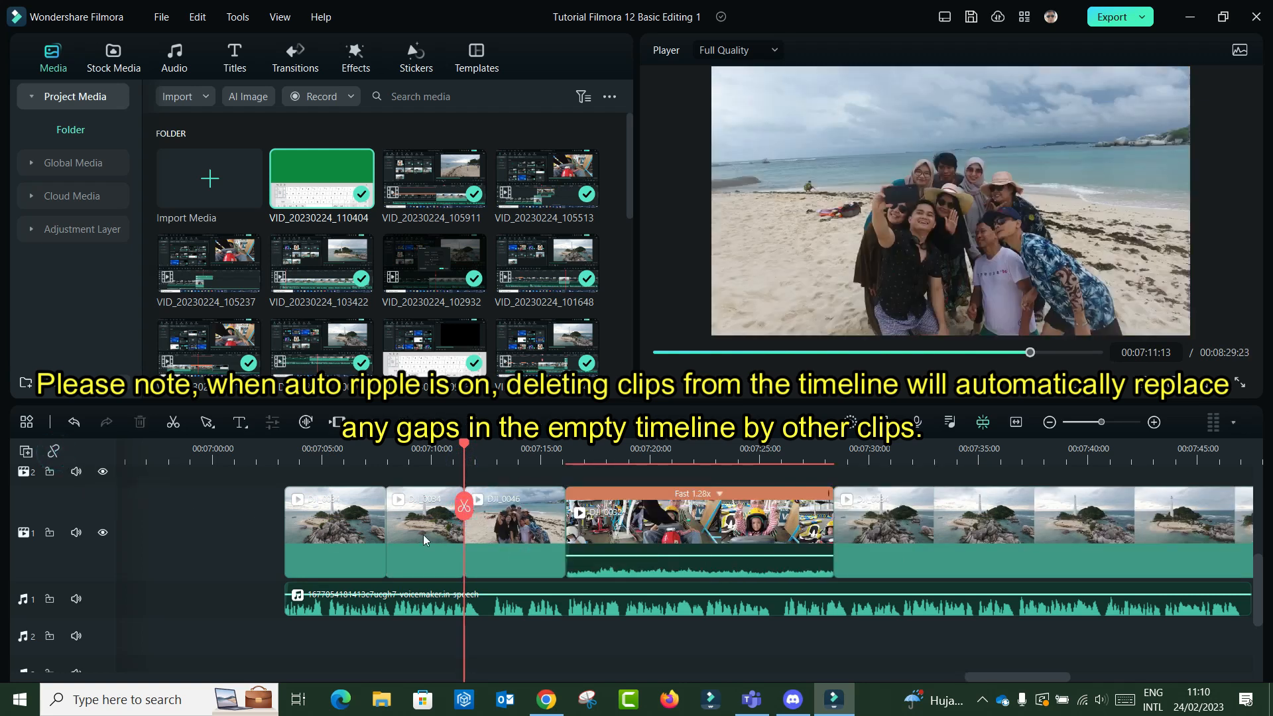
key(Delete)
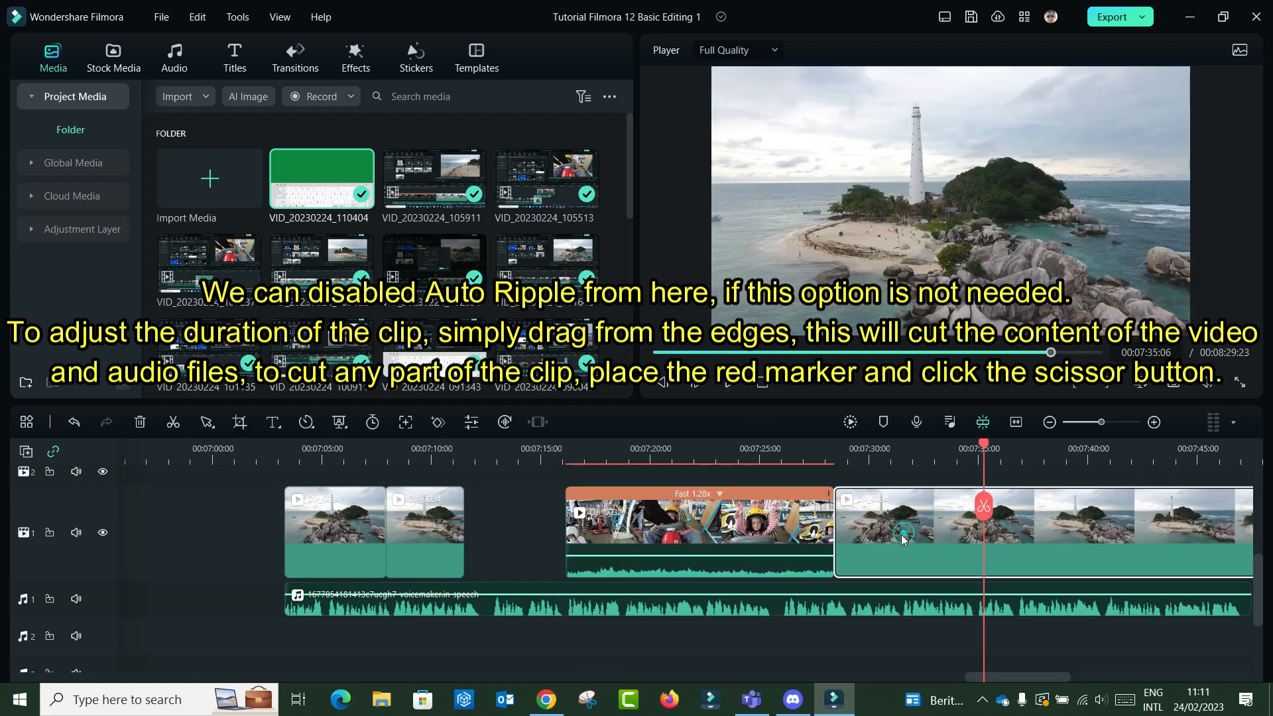
Step: Close the gap between the second lighthouse clip and the go-kart clip, and trim the go-kart clip's end to about 00:07:20
mouse_move(466, 524)
mouse_down()
mouse_move(562, 523)
mouse_move(471, 523)
mouse_up()
drag(660, 534, 614, 544)
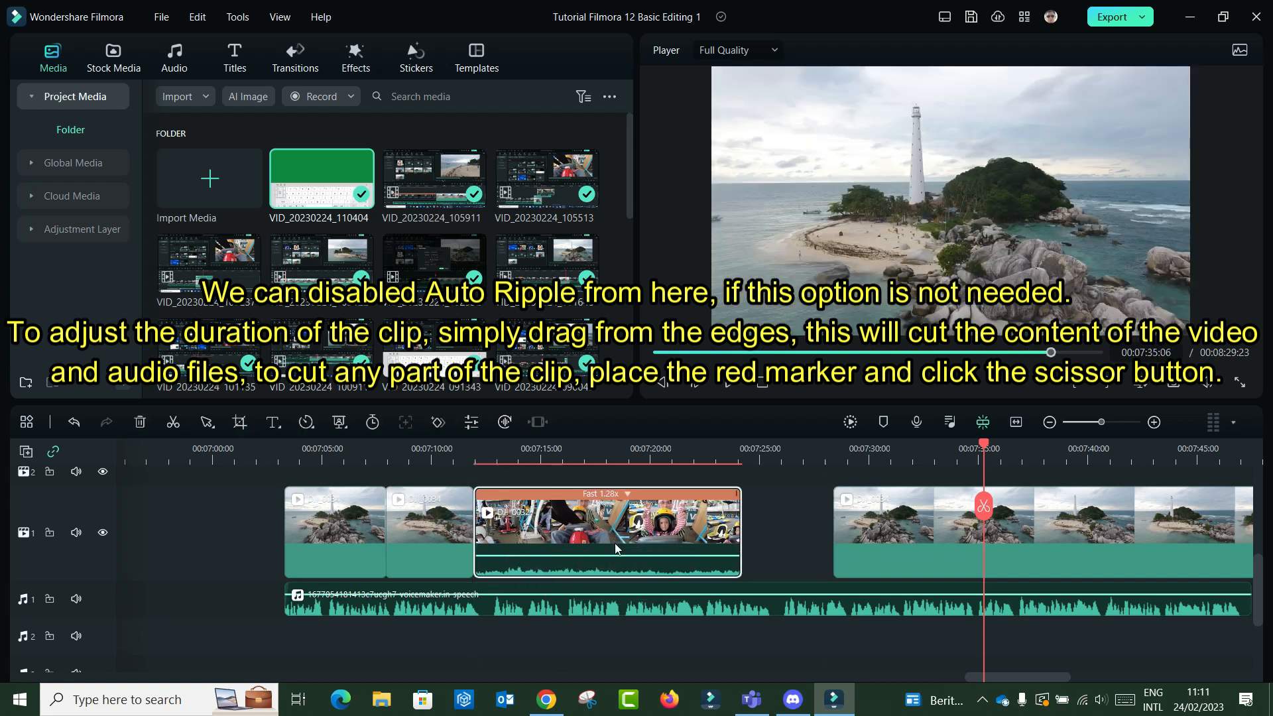
drag(739, 520, 650, 538)
Step: Split the last lighthouse clip and the voiceover at 00:07:31:07, and move the clip's first part earlier
click(729, 387)
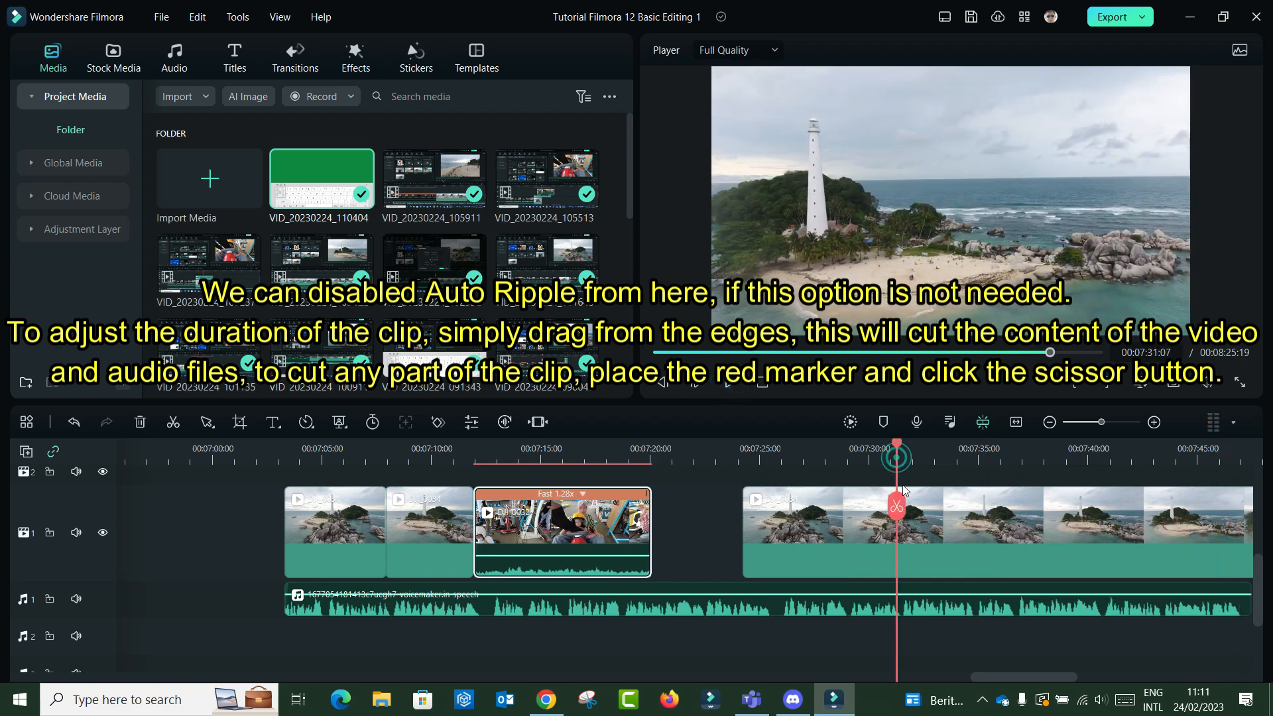
click(896, 507)
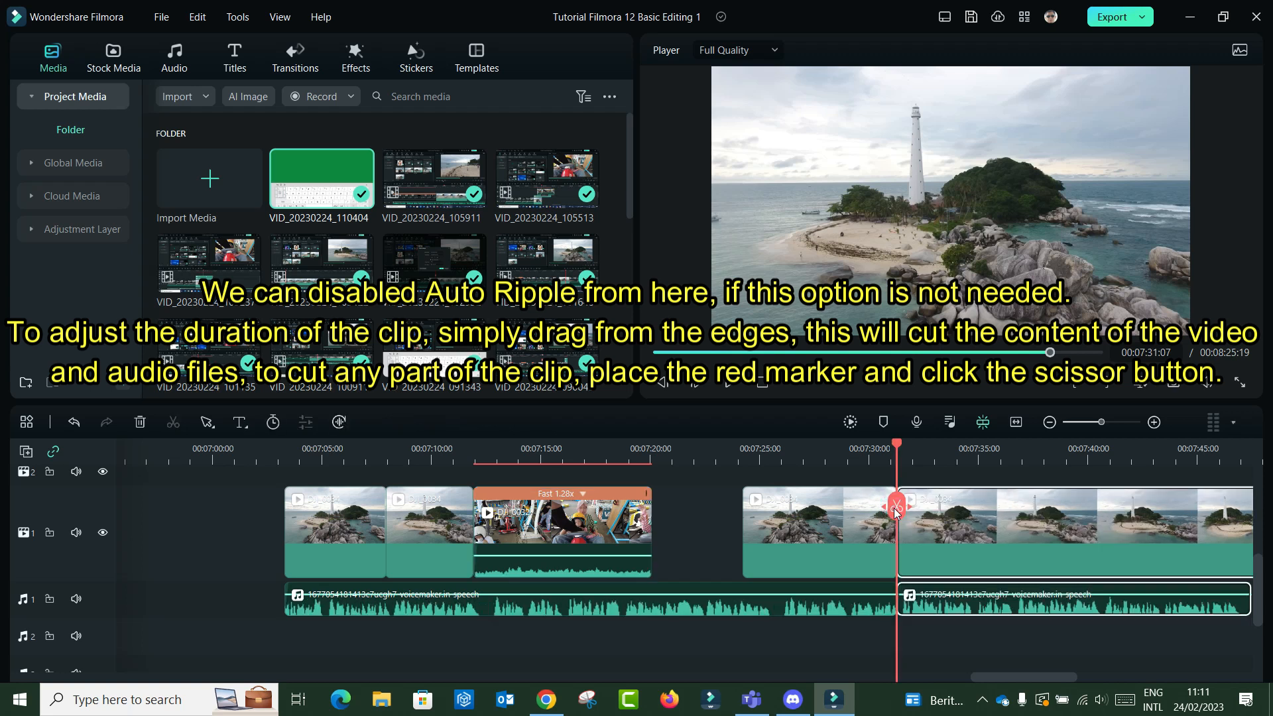
drag(853, 532, 795, 531)
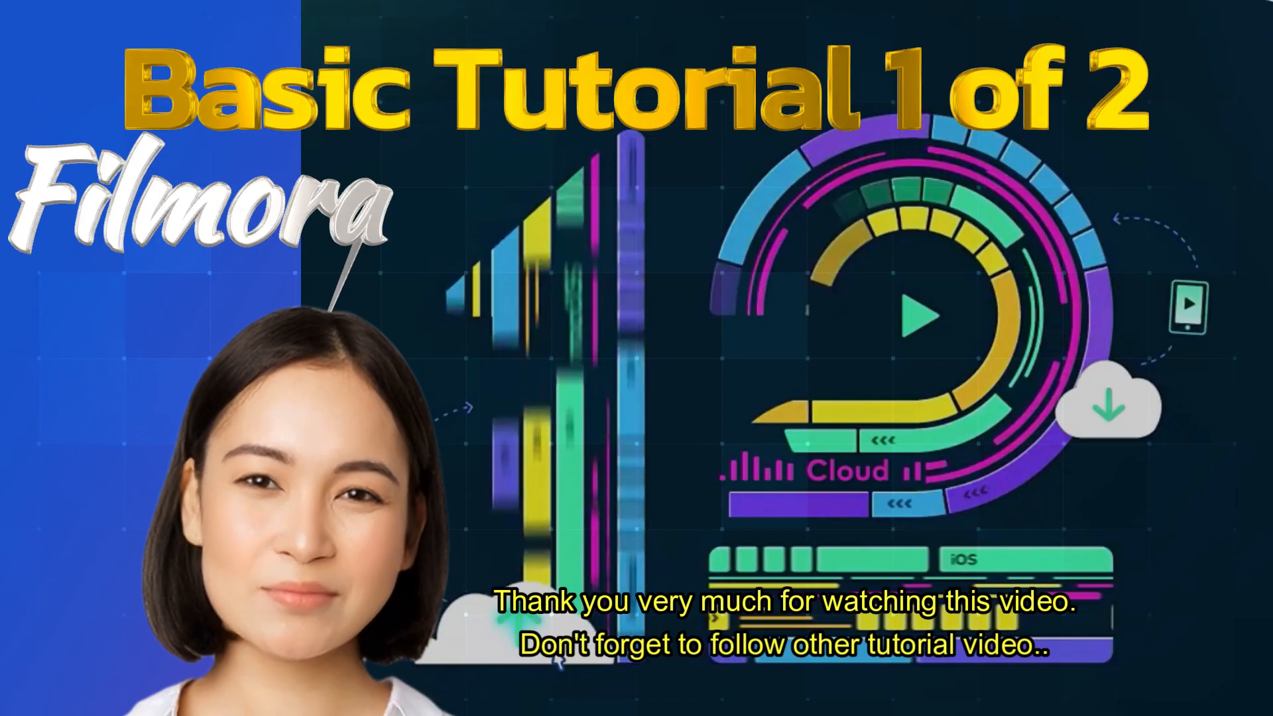